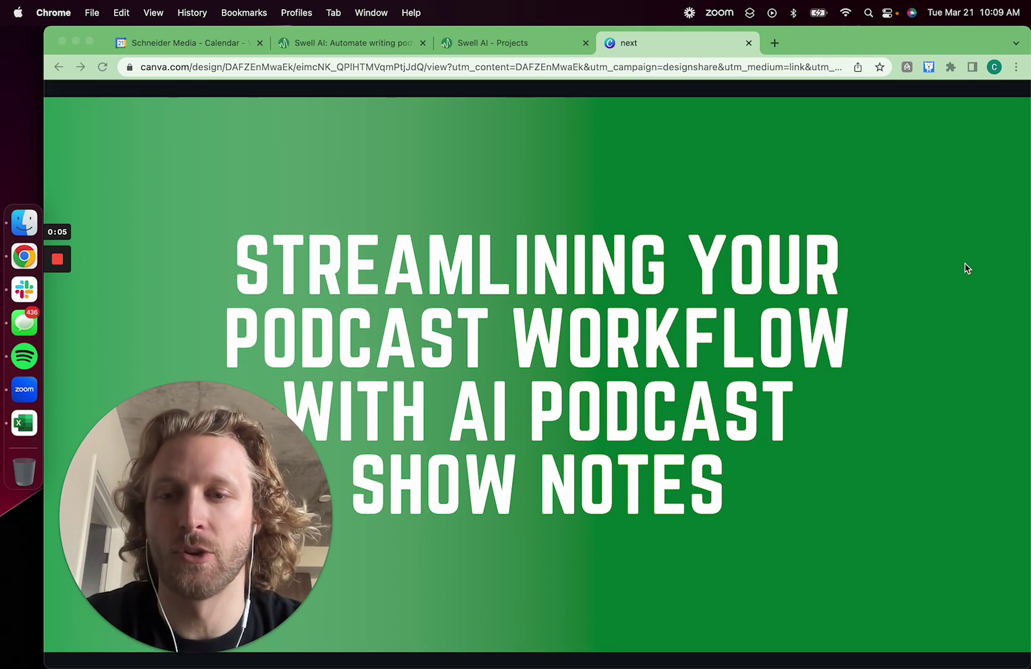
# Advance the Canva slideshow from the title slide to 'What are AI podcast show notes?'
pyautogui.click(935, 295)
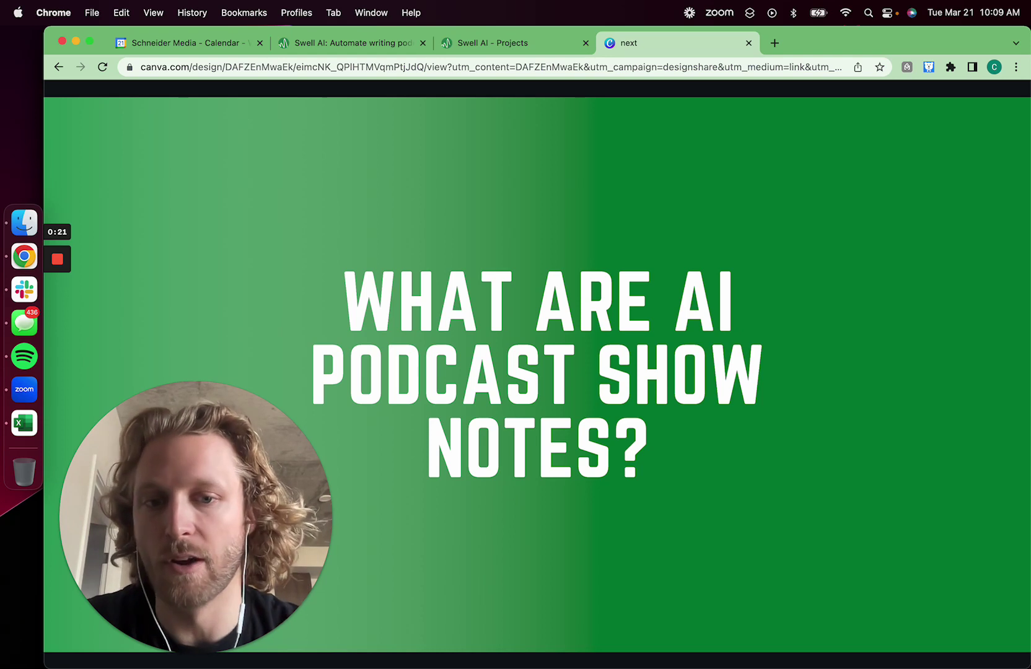
pyautogui.moveTo(955, 306)
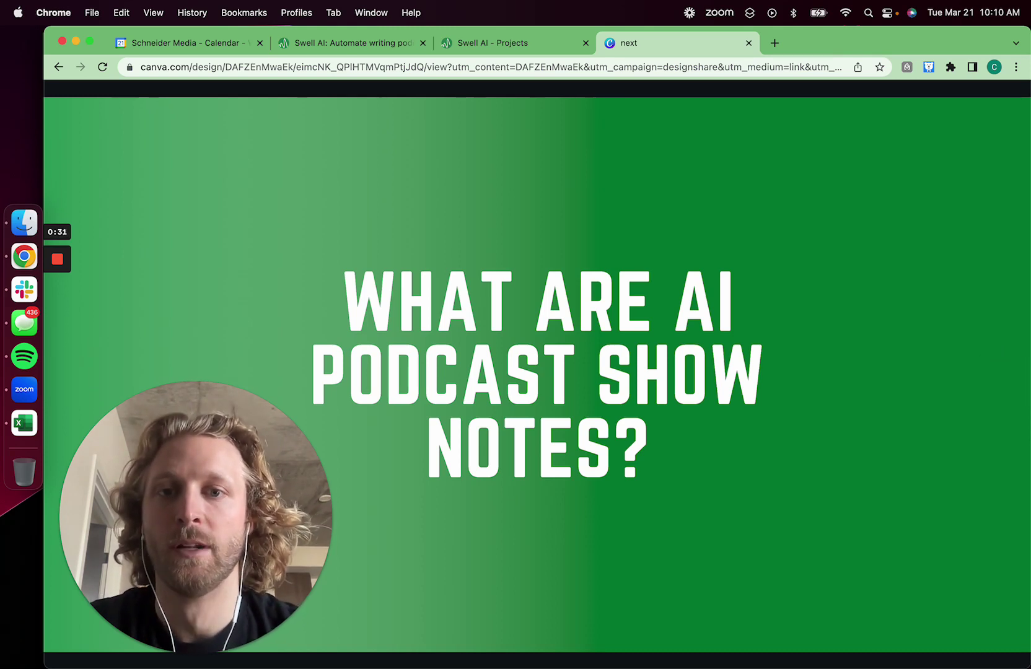
# Go forward one slide to the green 'TIME CONSUMING' slide
pyautogui.press('Right')
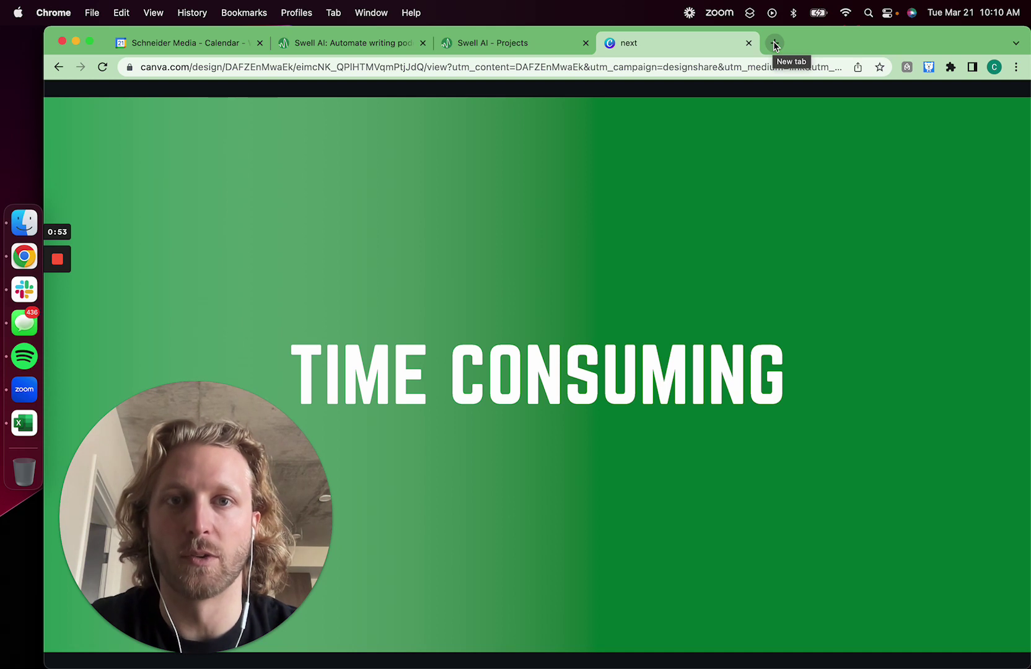
pyautogui.moveTo(768, 118)
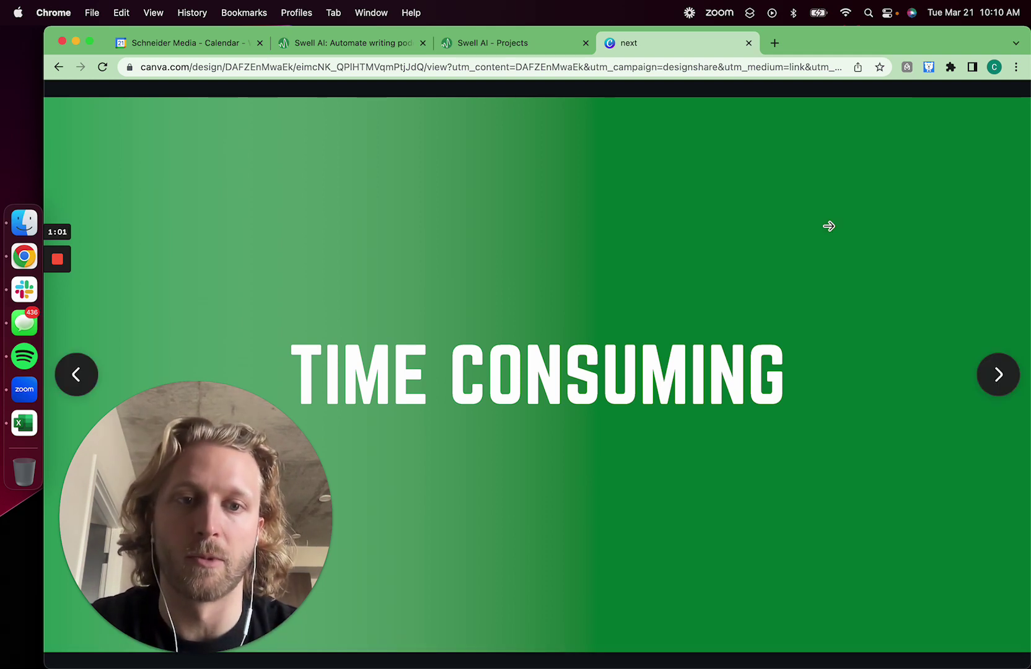
pyautogui.moveTo(840, 133)
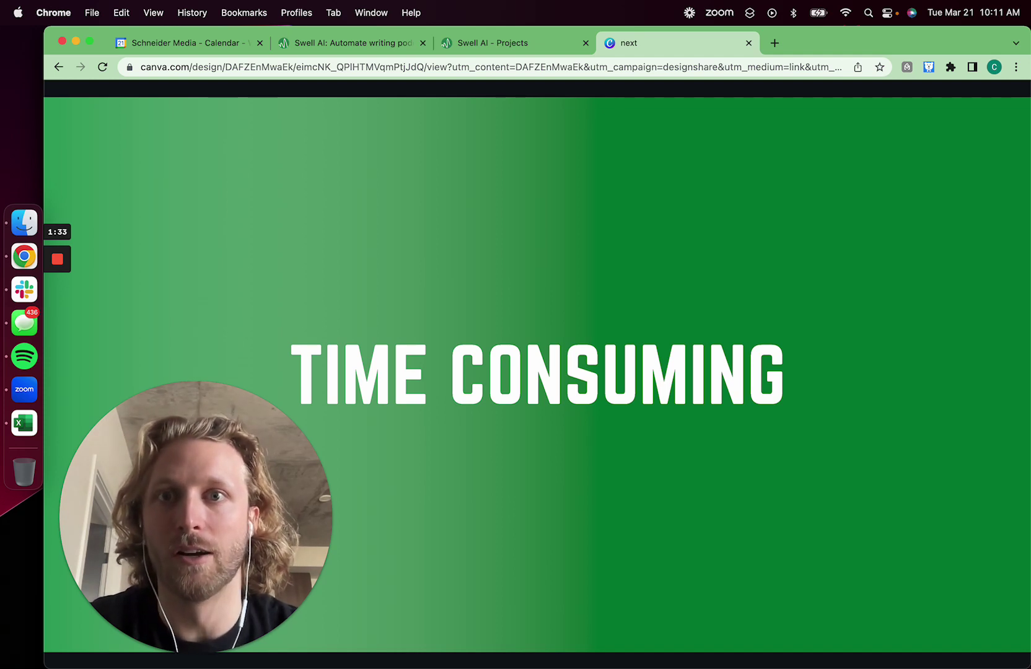
# Advance to the 'Benefits of Using AI Podcast Show Notes' slide, then switch to the Swell AI homepage
pyautogui.press('Right')
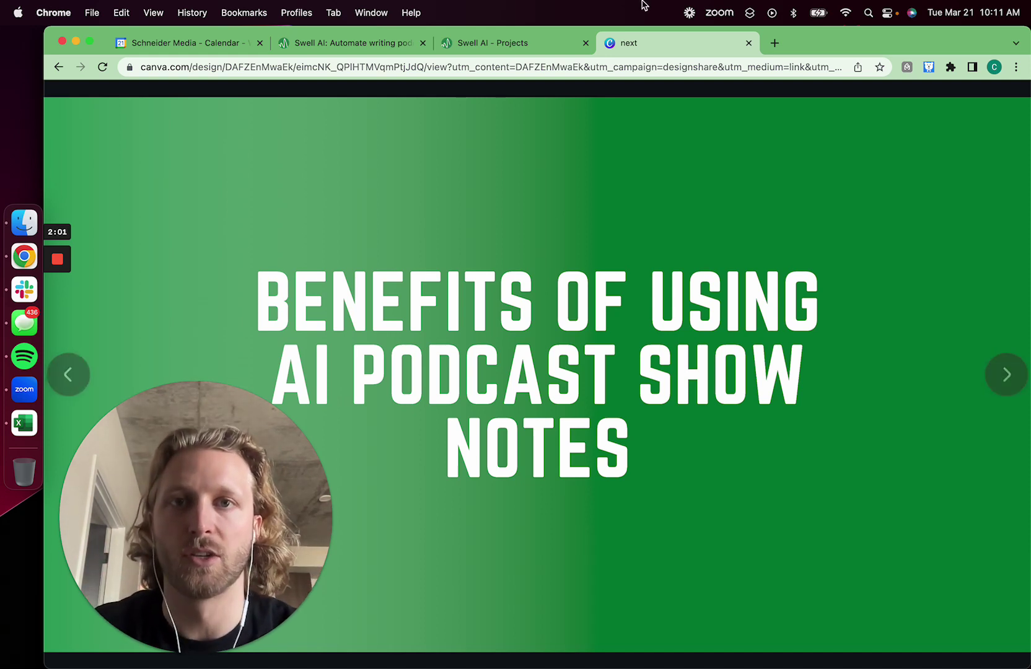
pyautogui.click(390, 42)
pyautogui.moveTo(211, 441); pyautogui.dragTo(849, 436)
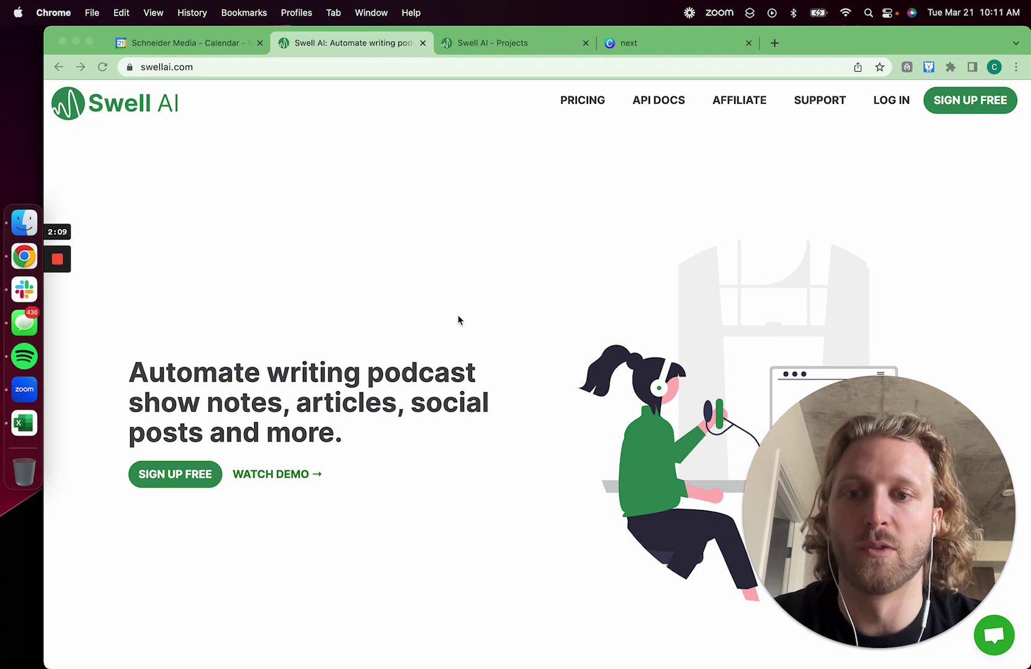
# Advance the Canva slides to 'How to Use AI Podcast Show Notes', then show the Swell AI Projects dashboard
pyautogui.click(187, 477)
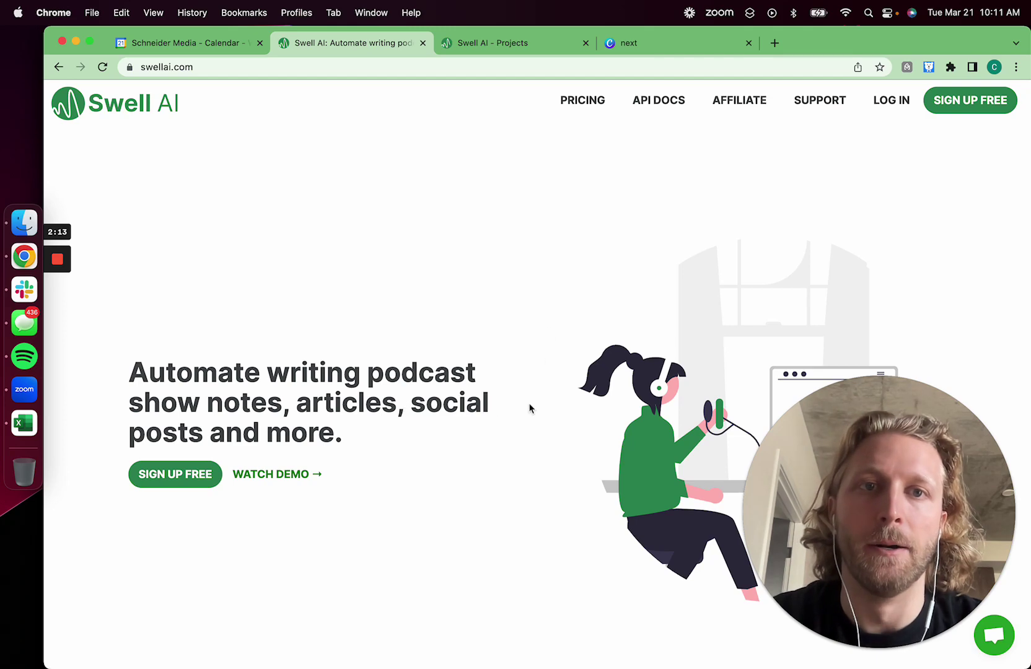
pyautogui.scroll(-4, 491, 379)
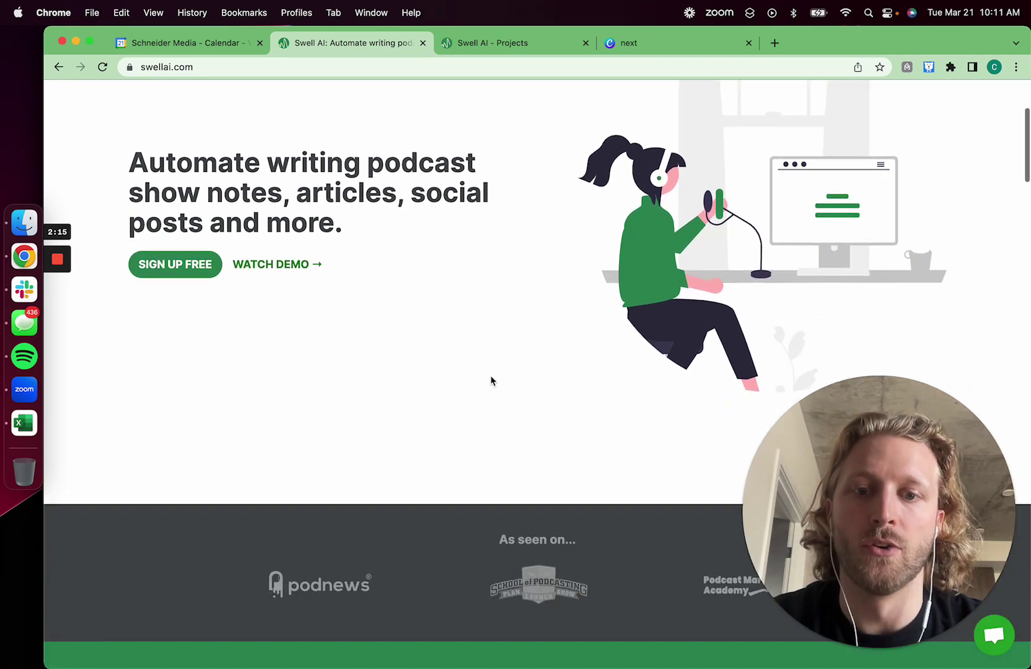
pyautogui.scroll(4, 491, 379)
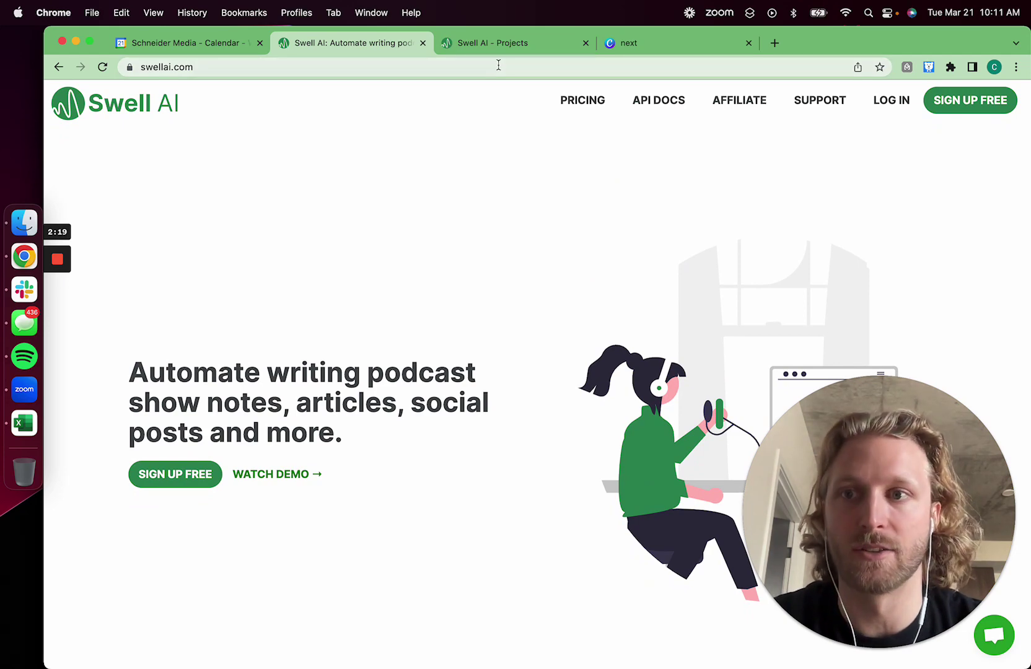
pyautogui.click(617, 48)
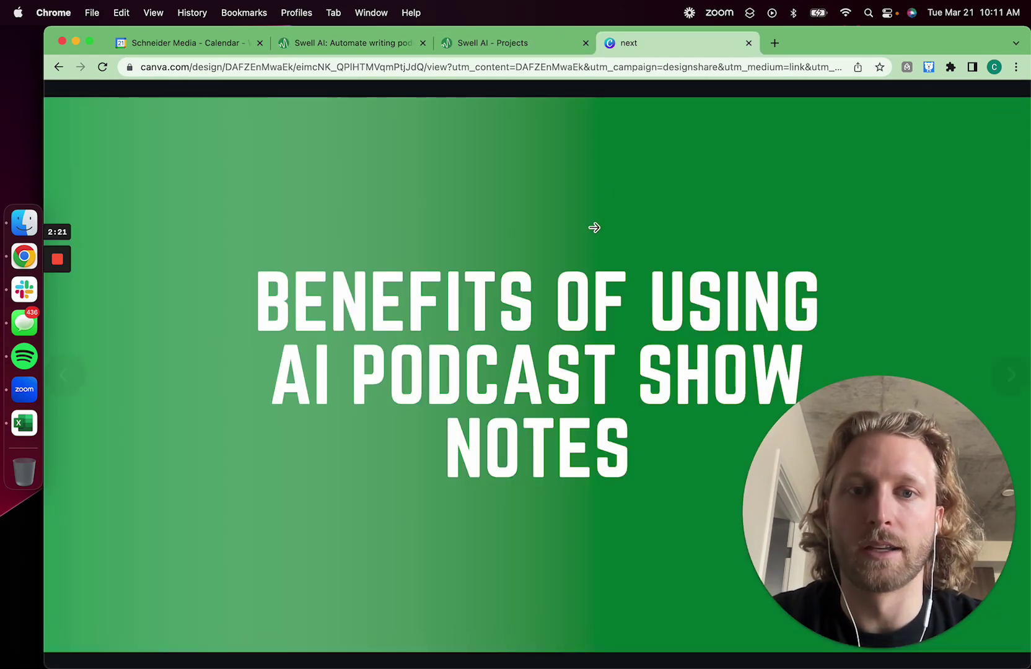
pyautogui.click(592, 240)
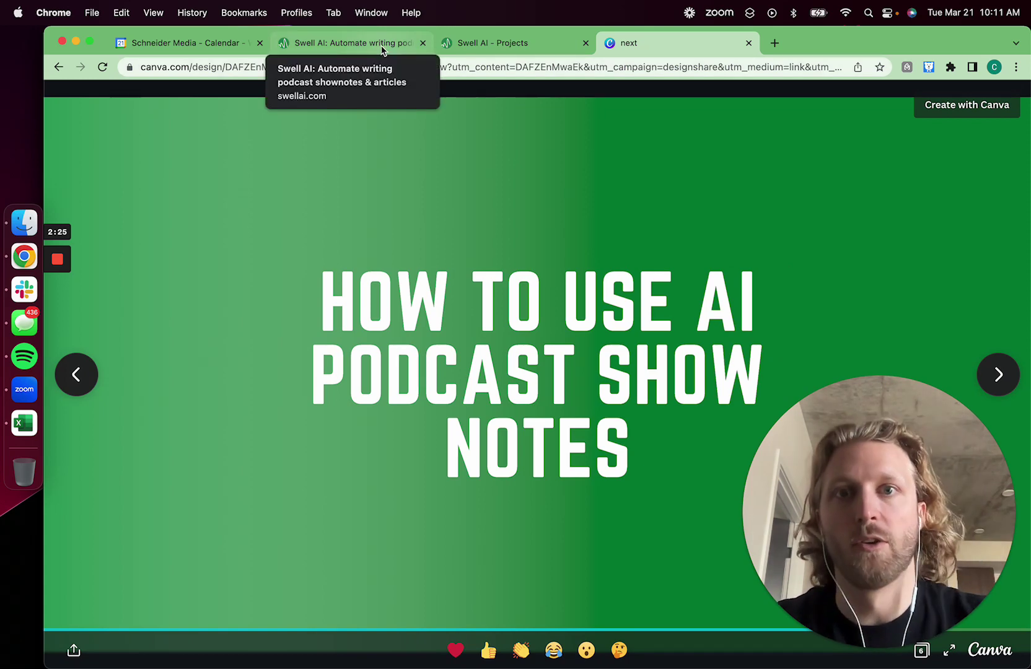
pyautogui.click(464, 46)
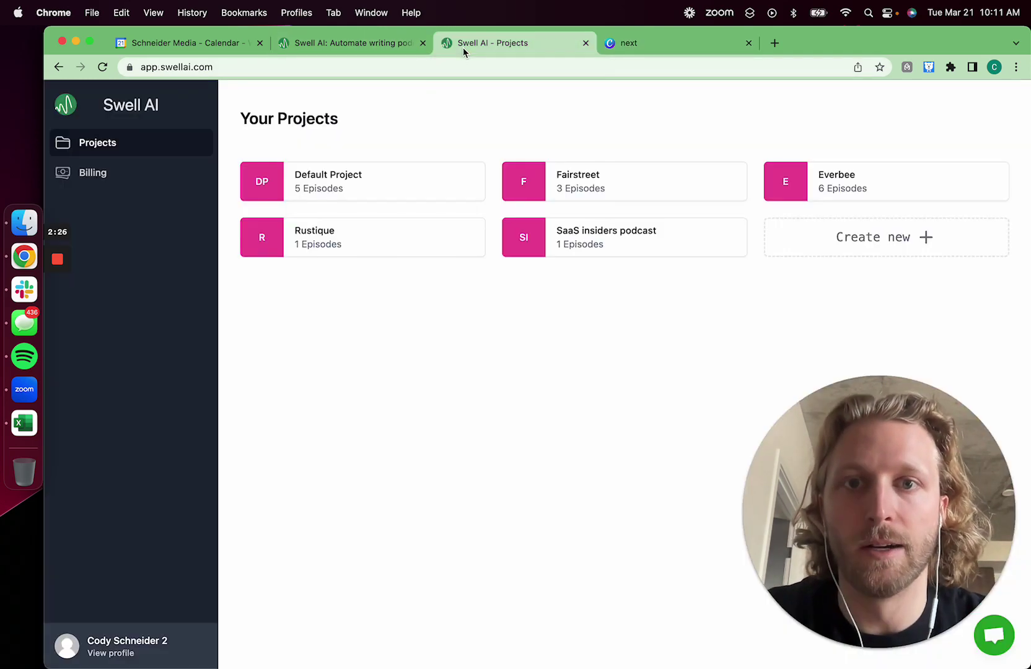
# Open the Sign Up Free form from the Swell AI homepage, then go back to Your Projects
pyautogui.click(310, 52)
pyautogui.click(176, 475)
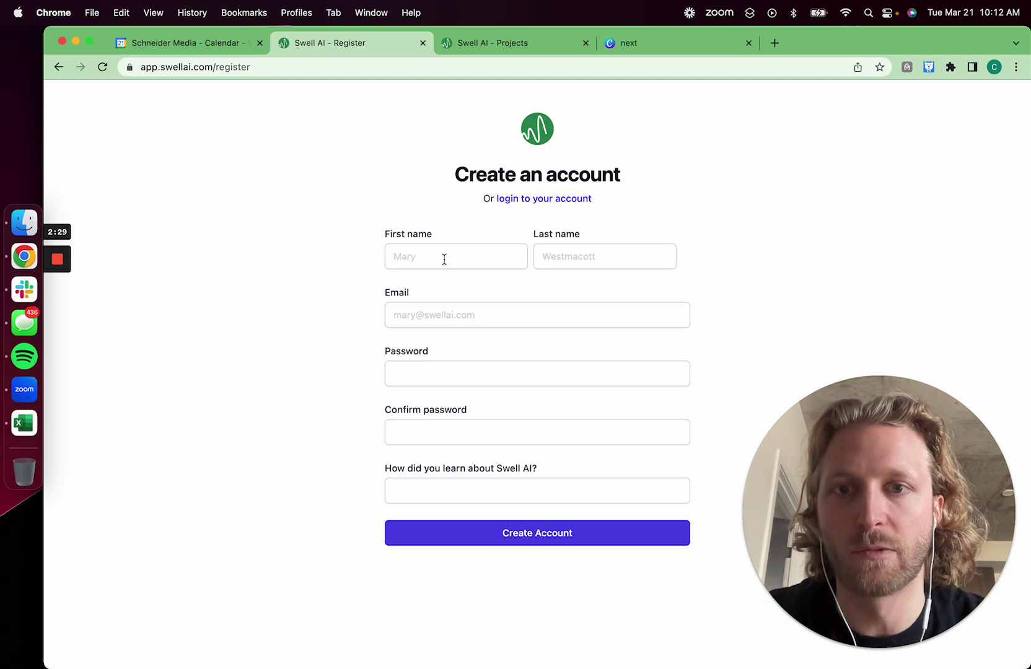
pyautogui.moveTo(702, 502); pyautogui.dragTo(485, 175)
pyautogui.click(673, 286)
pyautogui.click(526, 45)
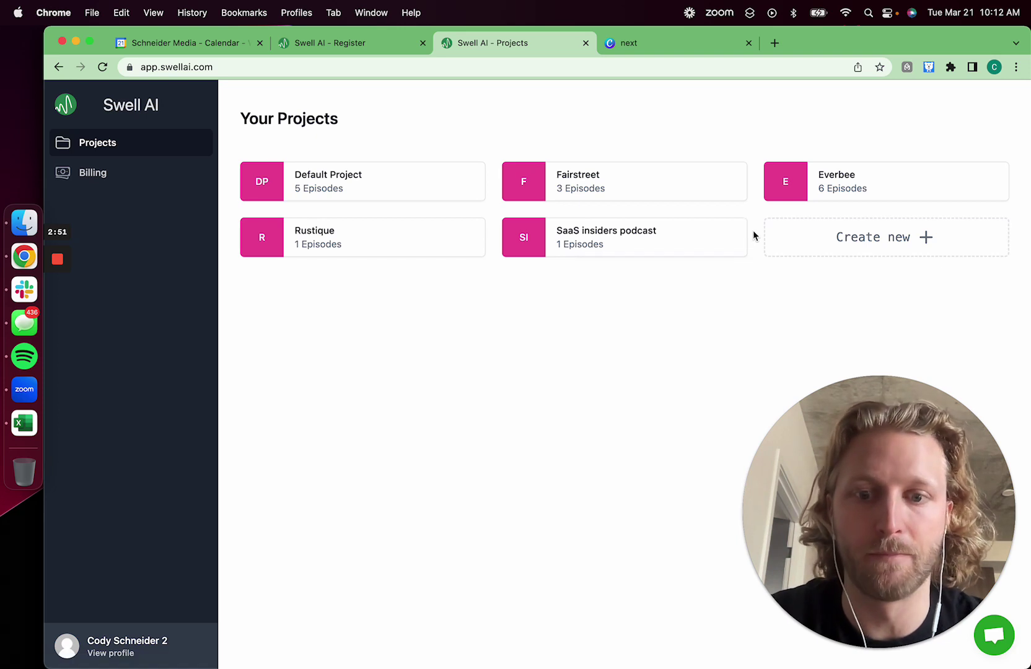
# Open the SaaS insiders podcast project from the projects dashboard
pyautogui.click(663, 179)
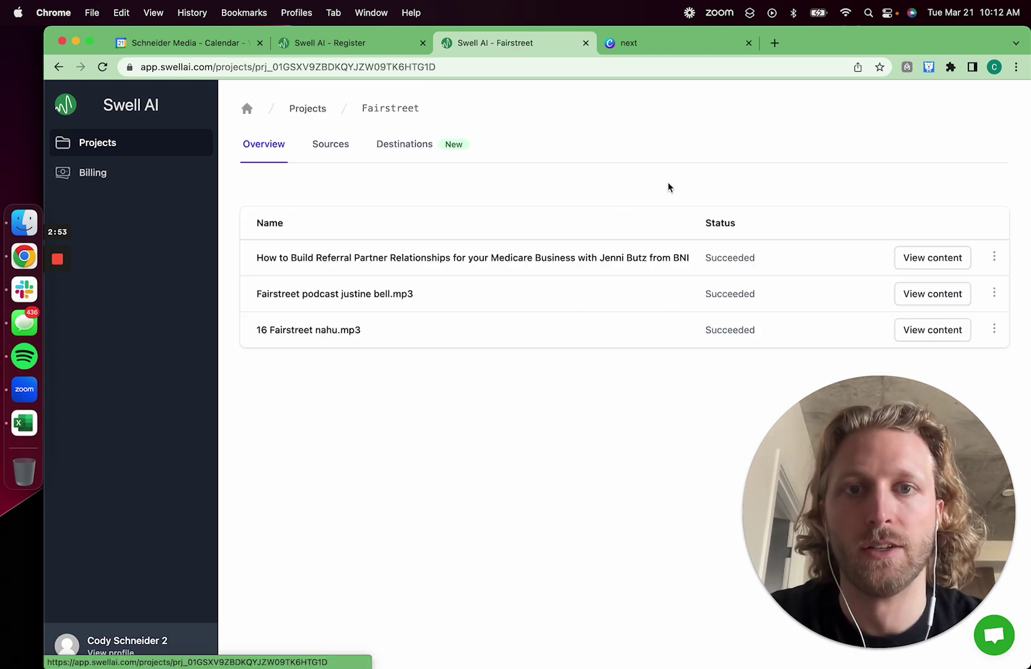
pyautogui.click(907, 457)
pyautogui.hscroll(-5, 679, 359)
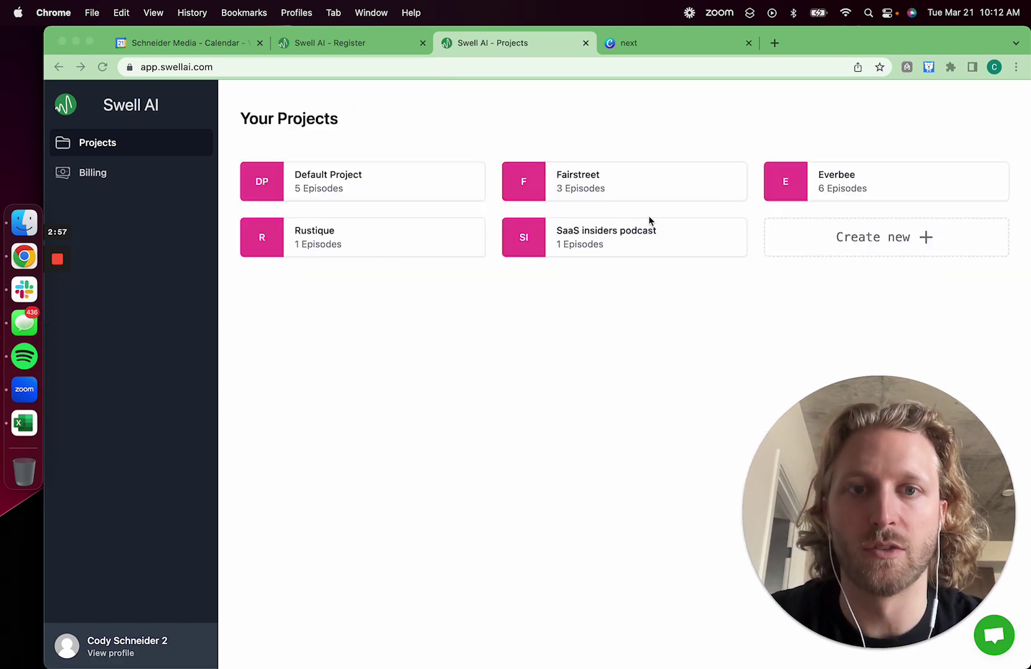
pyautogui.click(619, 244)
pyautogui.hscroll(-5, 618, 340)
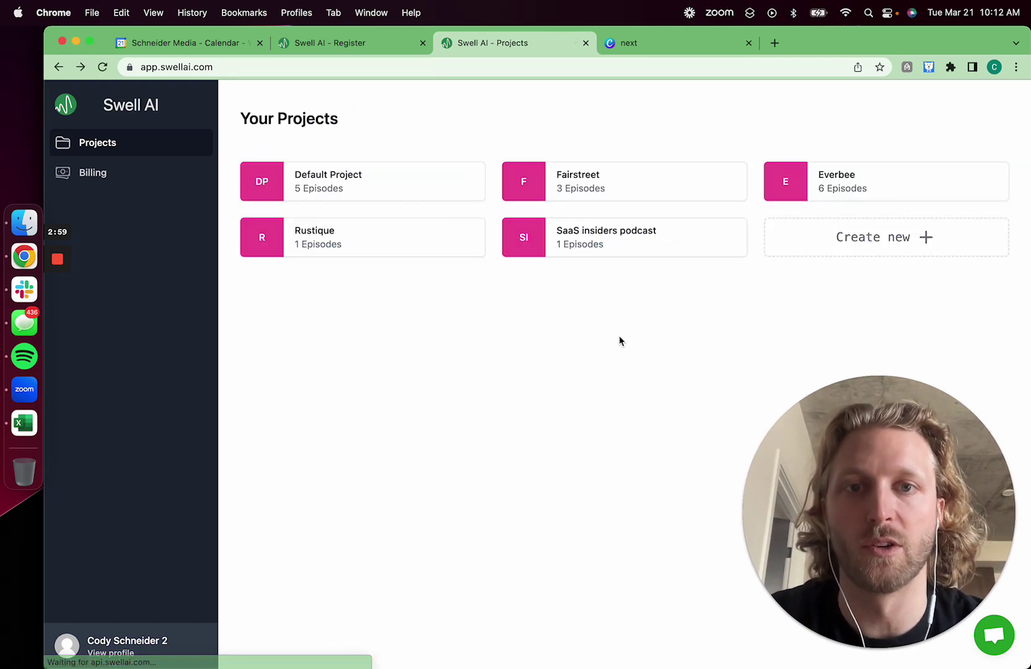
pyautogui.hscroll(5, 600, 260)
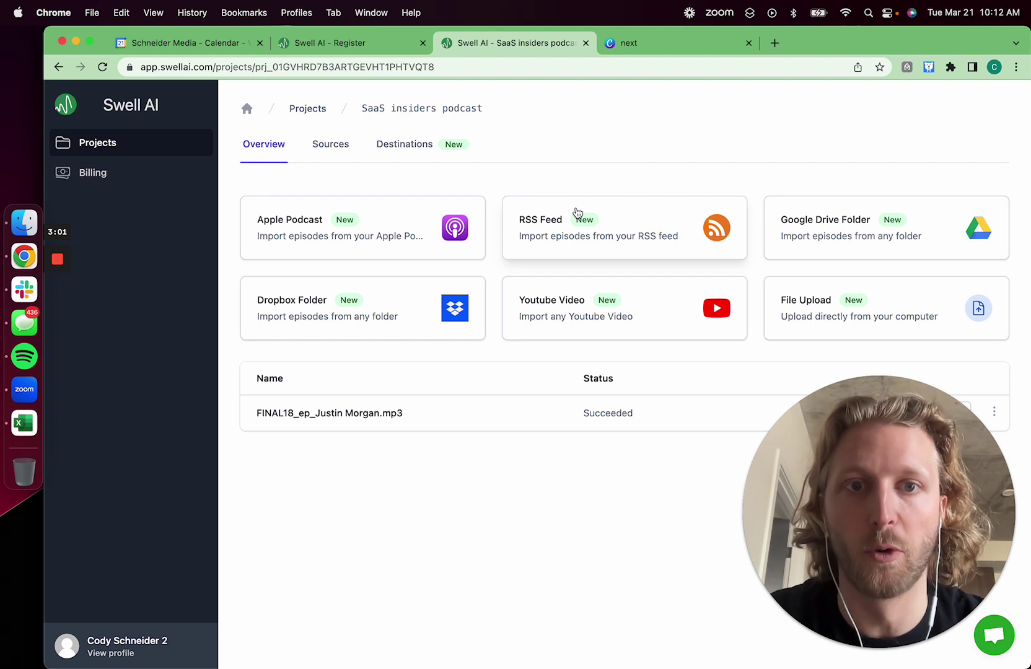
# Look through the project's Sources and Destinations tabs, then return to Overview
pyautogui.click(357, 144)
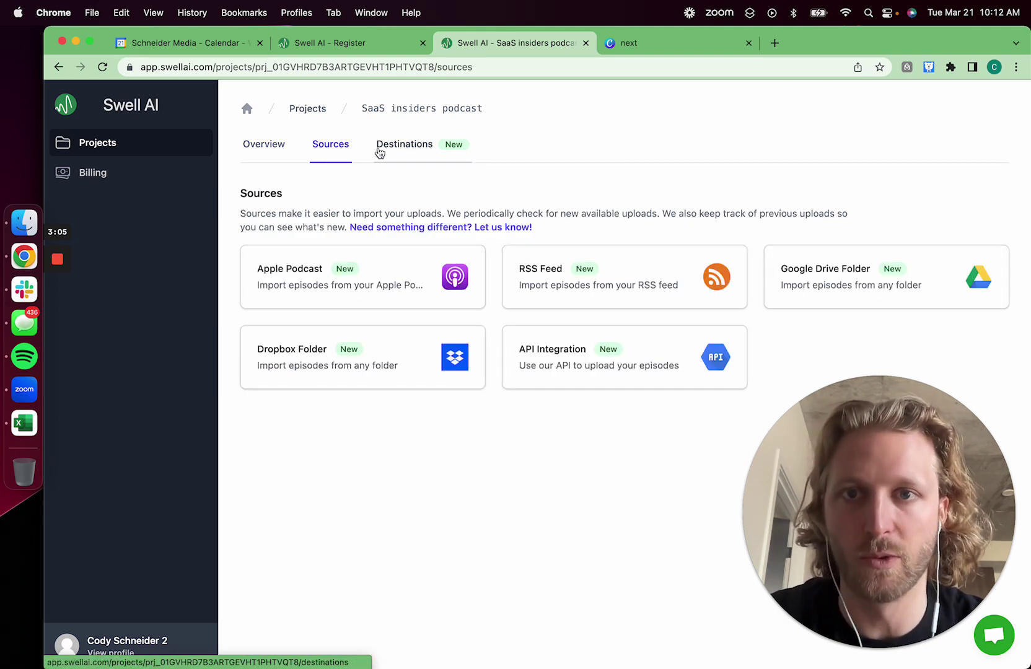
pyautogui.click(353, 156)
pyautogui.click(333, 148)
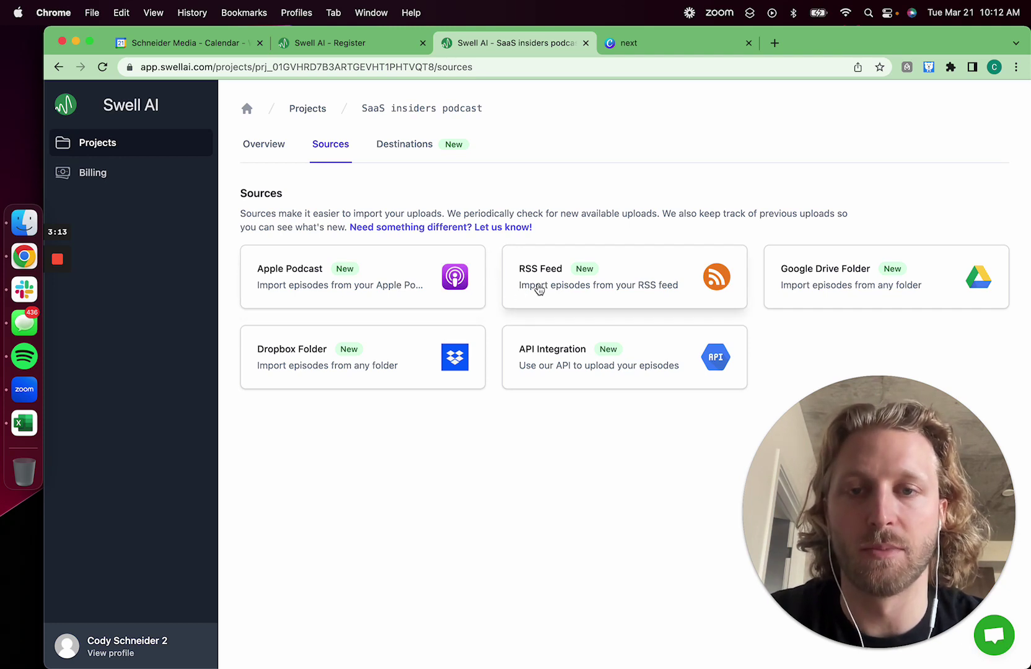
pyautogui.click(268, 141)
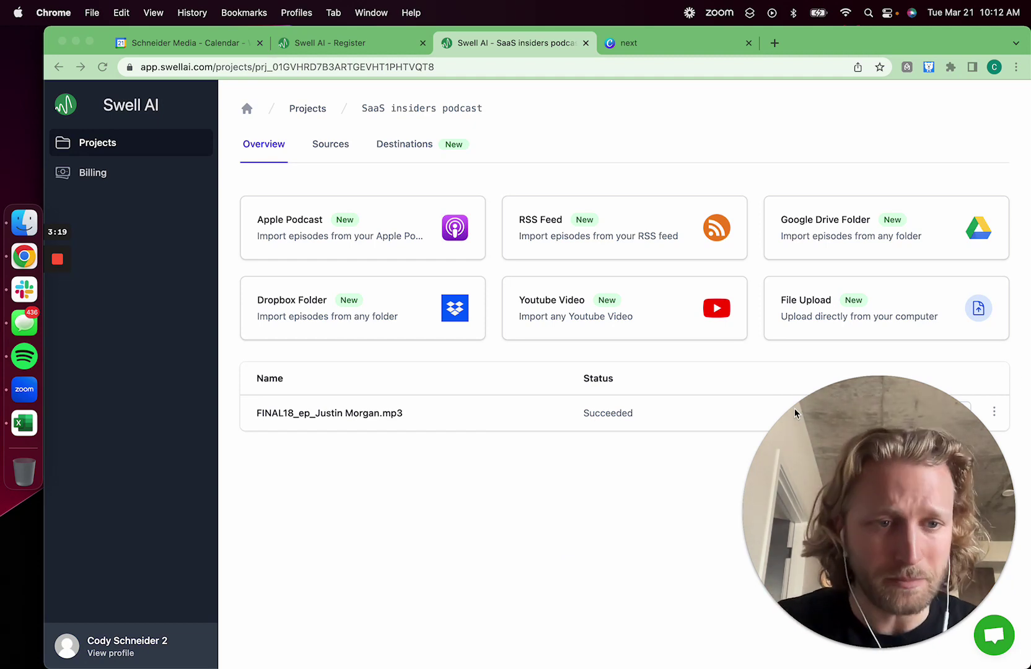
# Start a File Upload and cancel the file picker without uploading anything
pyautogui.click(893, 306)
pyautogui.click(560, 260)
pyautogui.press('Return')
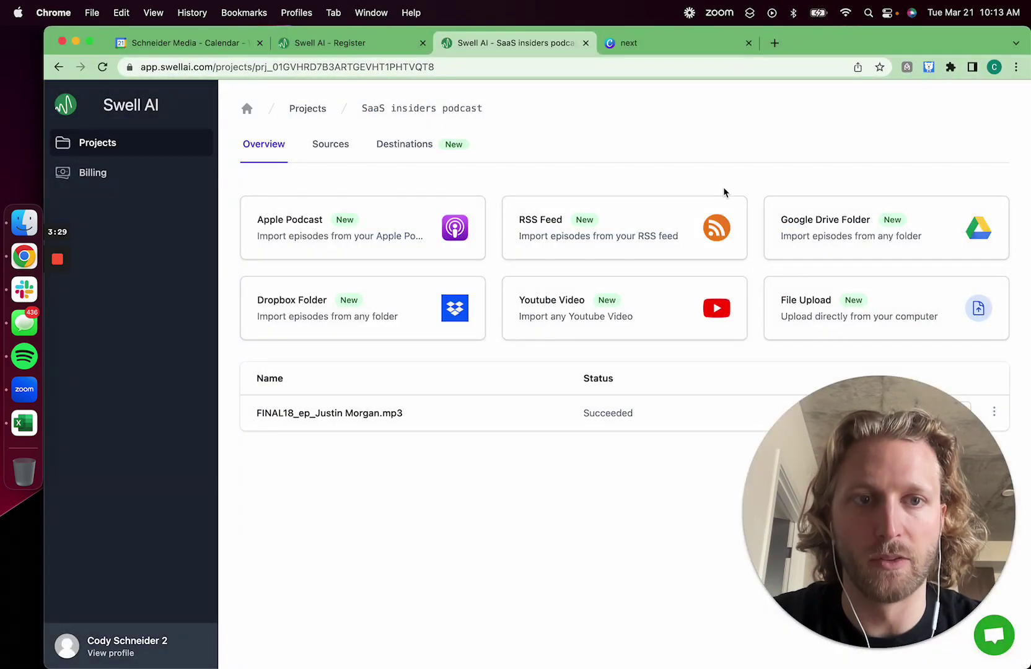
# Open the uploaded episode's generated content and expand Article #1 under Articles
pyautogui.click(853, 485)
pyautogui.moveTo(854, 485); pyautogui.dragTo(228, 485)
pyautogui.click(938, 415)
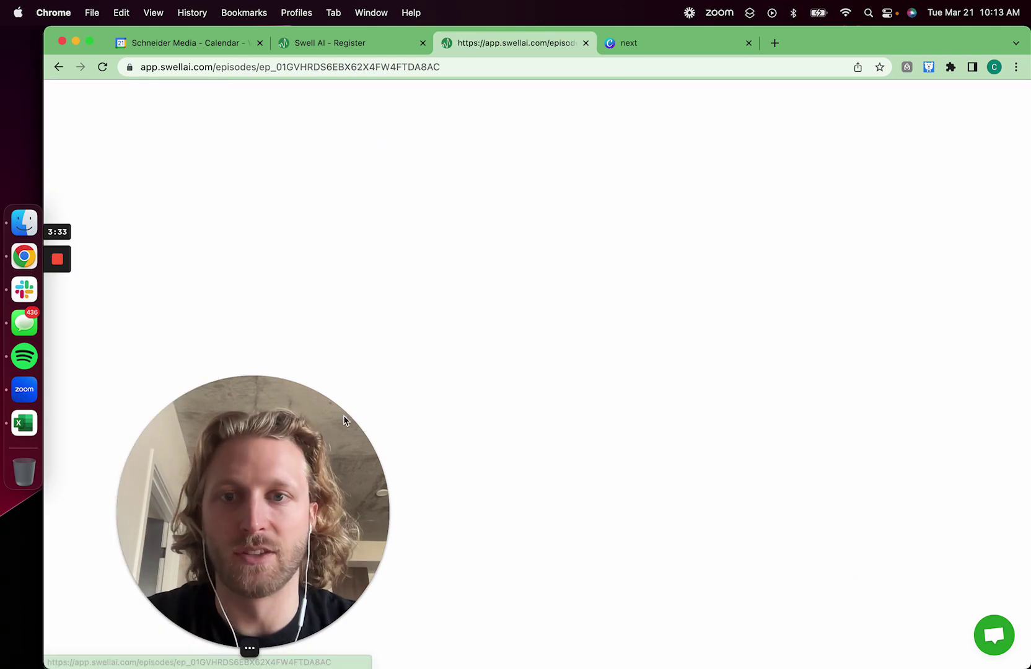
pyautogui.moveTo(344, 420); pyautogui.dragTo(969, 420)
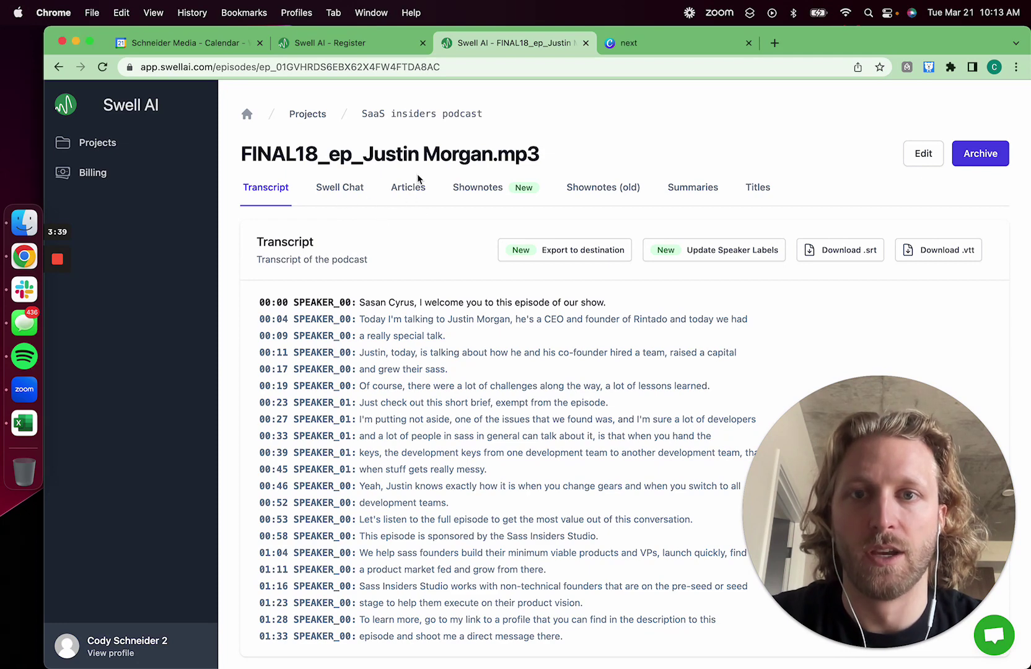
pyautogui.click(409, 188)
pyautogui.click(444, 239)
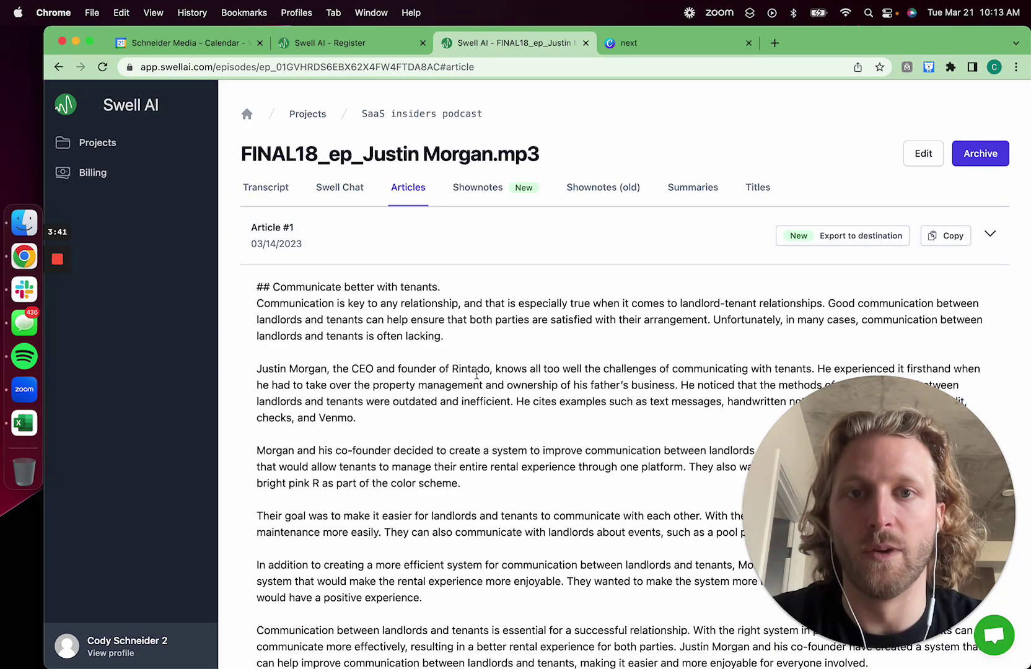
# Expand Shownotes #1 under Shownotes (old), then review the generated Summaries
pyautogui.click(587, 199)
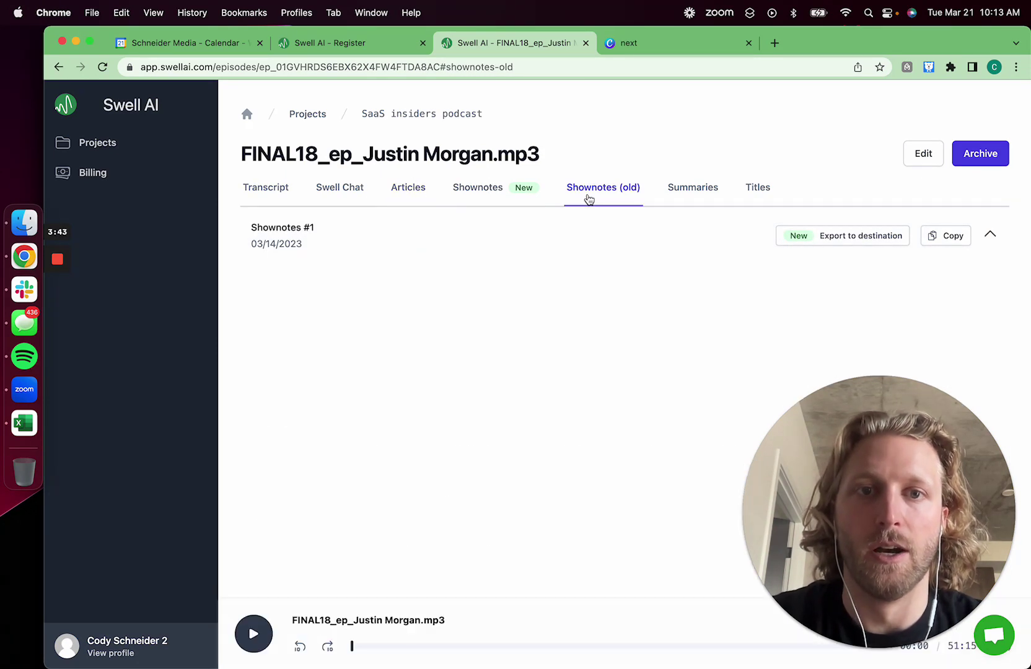
pyautogui.click(587, 236)
pyautogui.moveTo(246, 289); pyautogui.dragTo(497, 437)
pyautogui.click(679, 194)
pyautogui.moveTo(258, 319); pyautogui.dragTo(523, 372)
# Expand Title #1 to see ten titles, then return to the Projects list
pyautogui.click(761, 187)
pyautogui.click(463, 259)
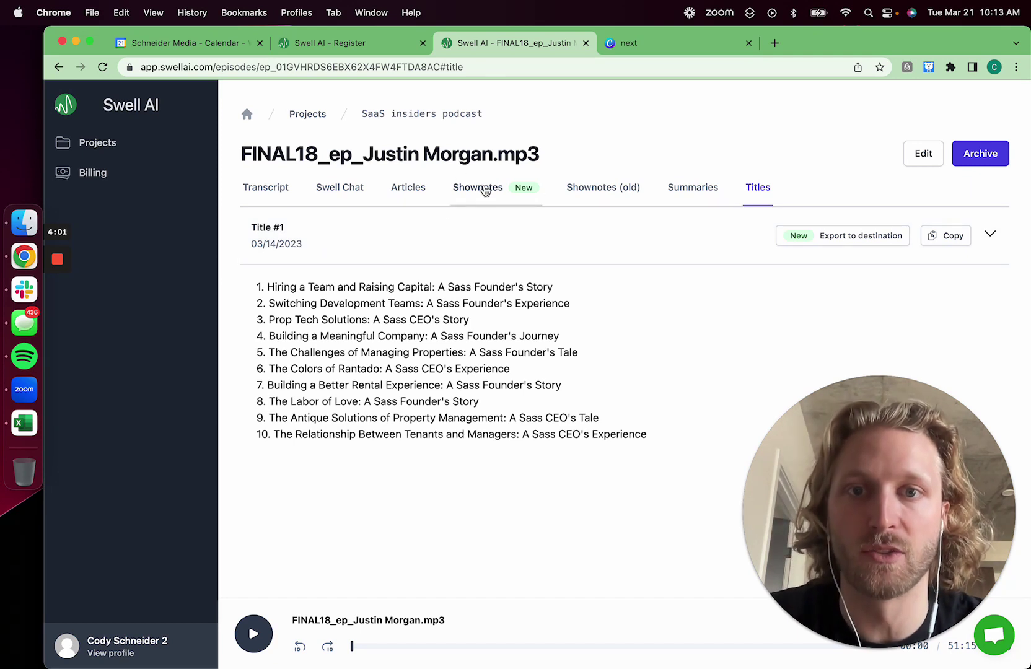
pyautogui.hscroll(-5, 464, 292)
pyautogui.hscroll(-5, 464, 292)
pyautogui.hscroll(-5, 465, 292)
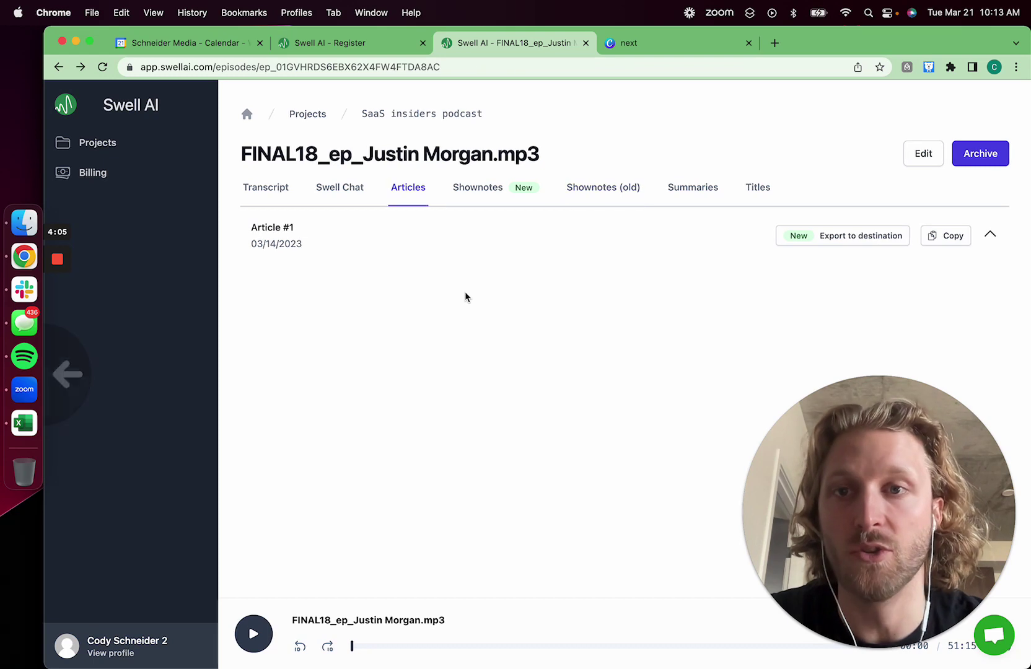
pyautogui.click(303, 114)
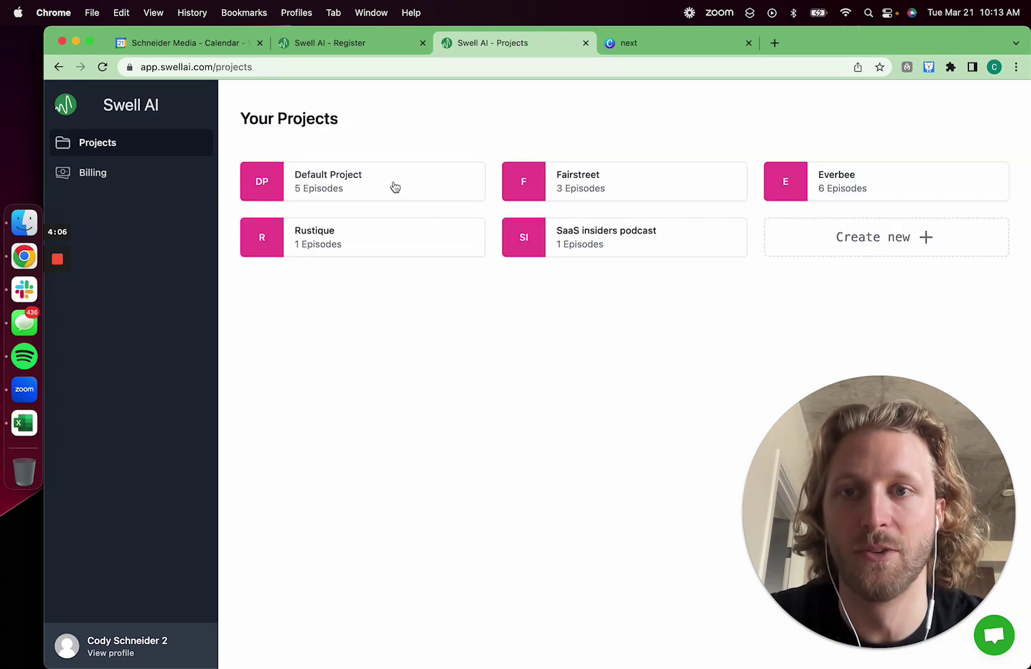
# Open the Fairstreet project and preview the YouTube and Transistor RSS import dialogs without importing
pyautogui.click(623, 197)
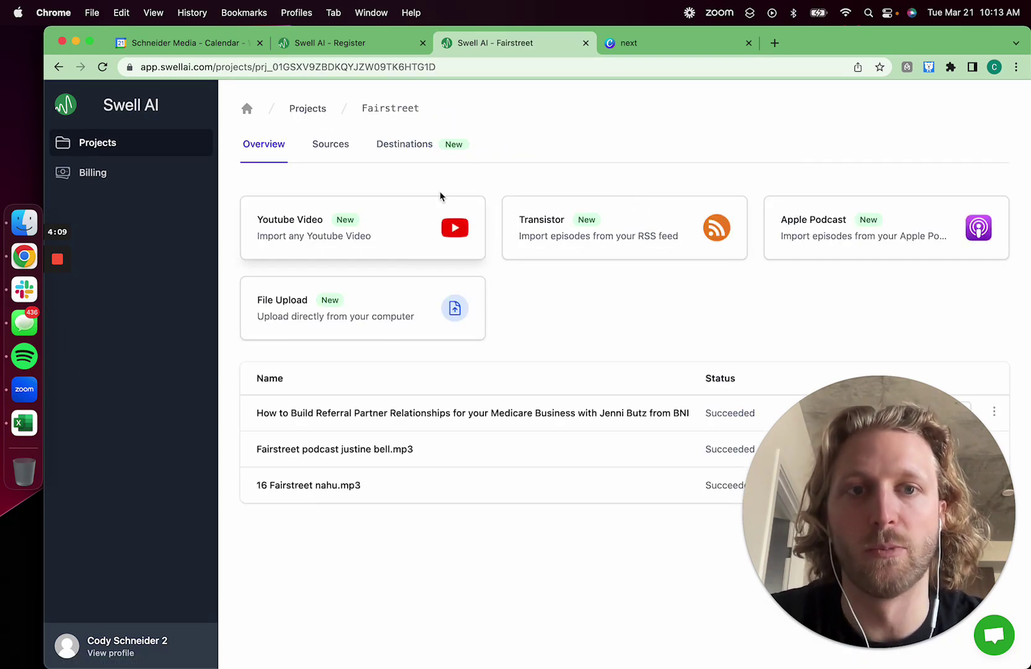
pyautogui.click(378, 248)
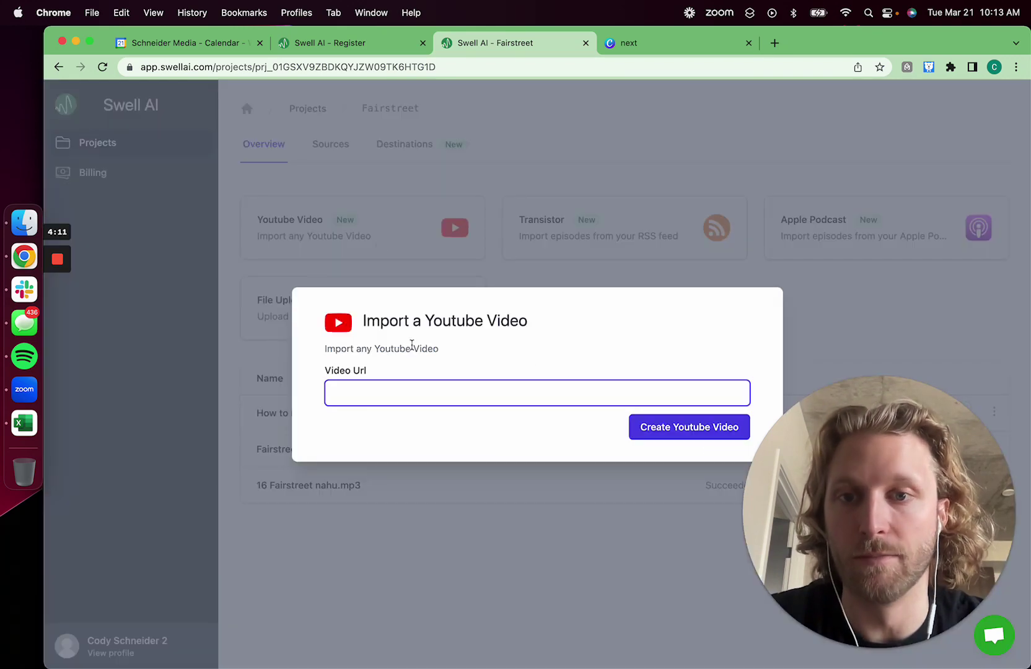
pyautogui.click(632, 233)
pyautogui.click(634, 233)
pyautogui.click(151, 237)
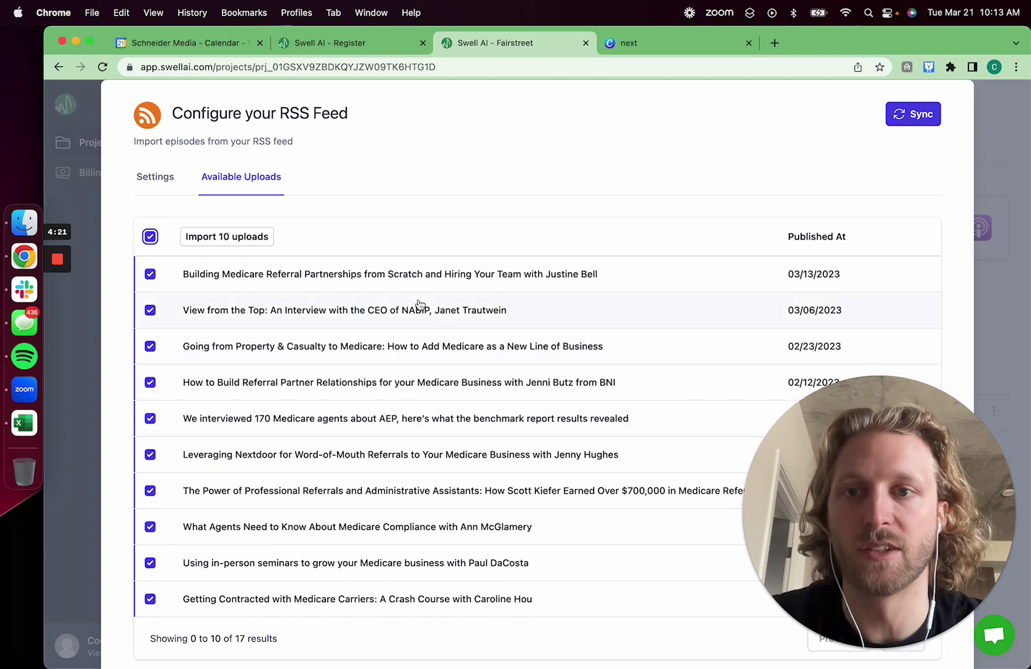
pyautogui.press('Escape')
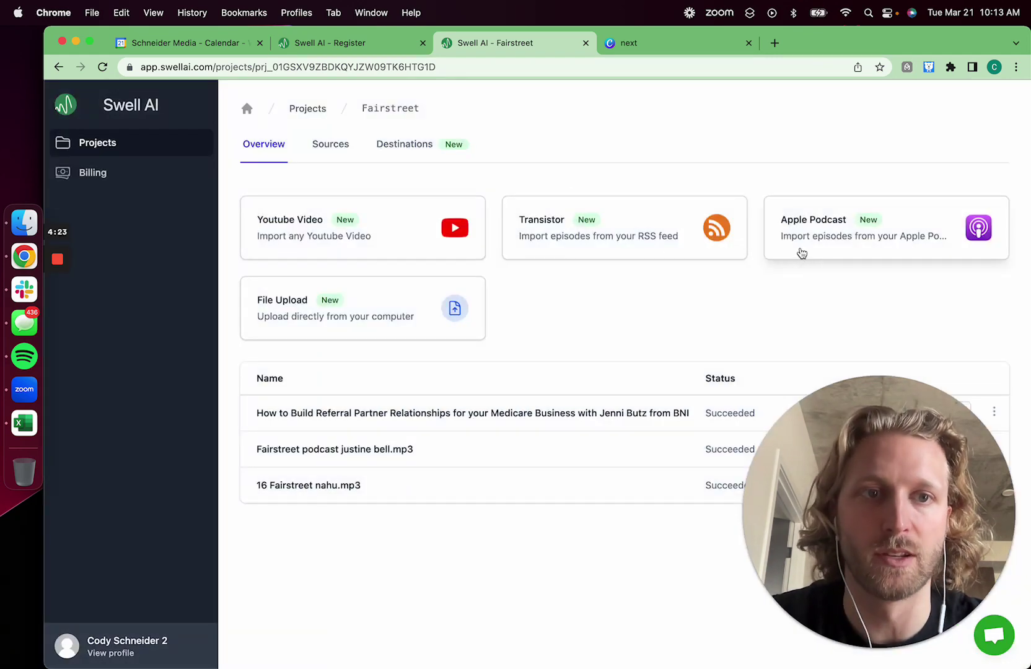
# Preview the Apple Podcast import settings, toggling select-all on and off, then close without importing
pyautogui.click(836, 221)
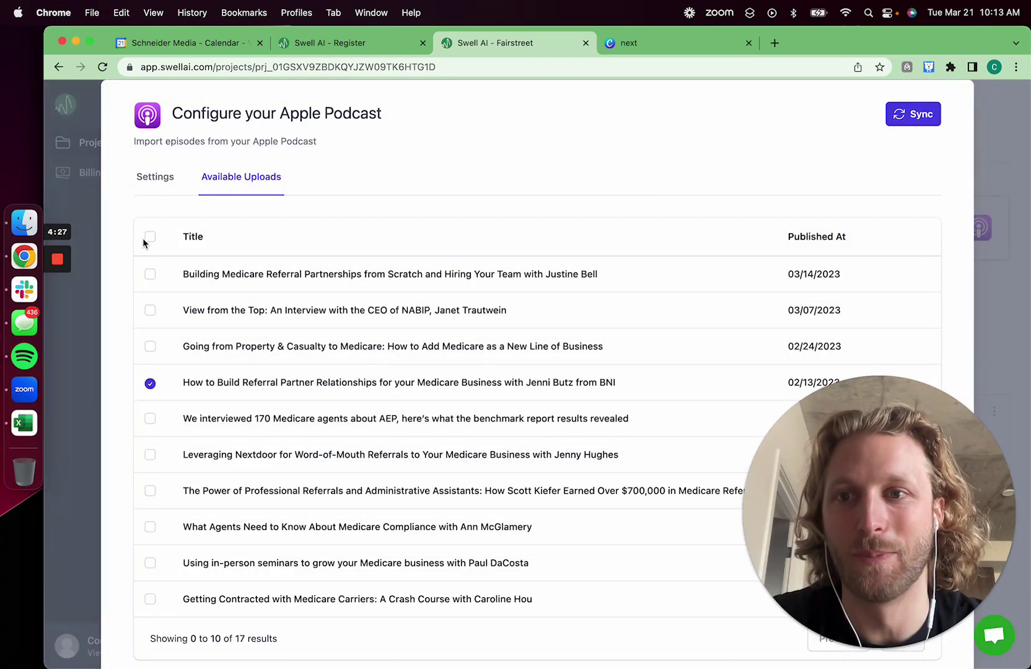
pyautogui.click(148, 238)
pyautogui.click(148, 239)
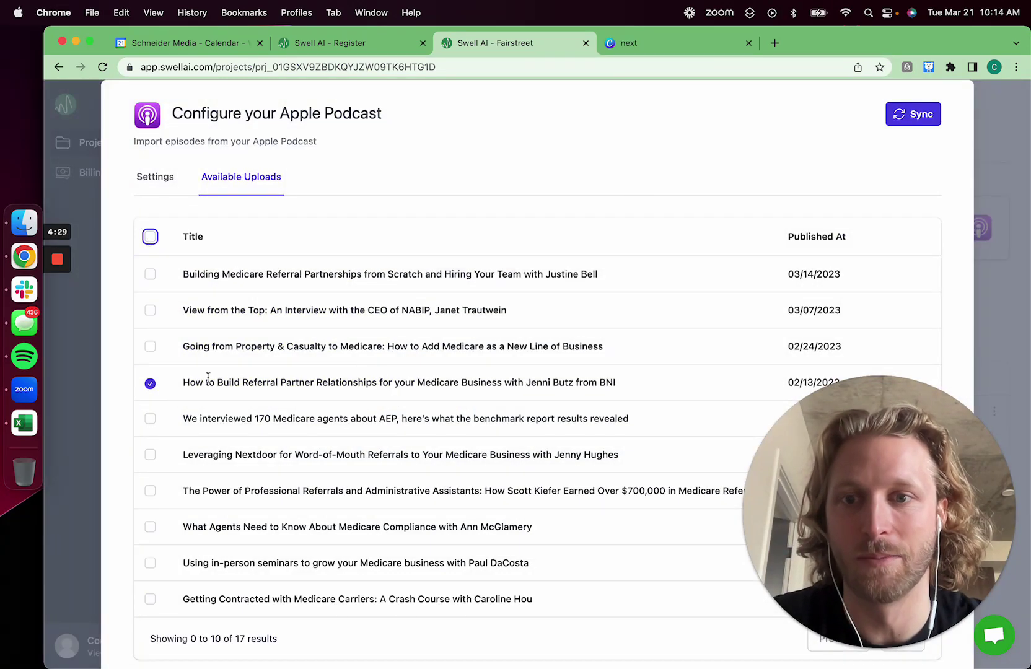
pyautogui.moveTo(147, 382); pyautogui.dragTo(185, 376)
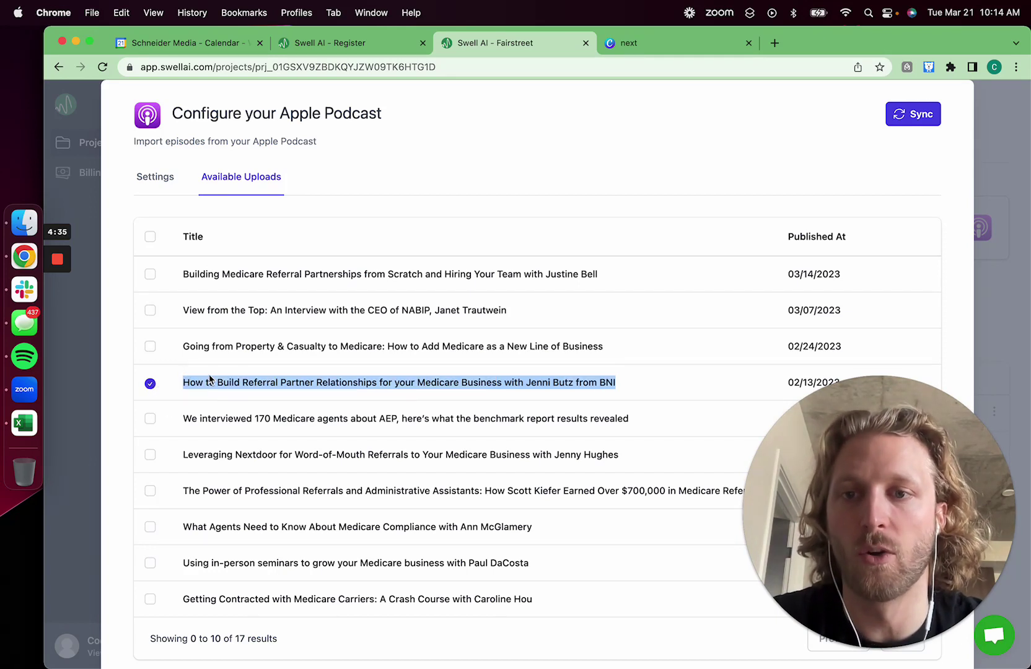
pyautogui.press('Escape')
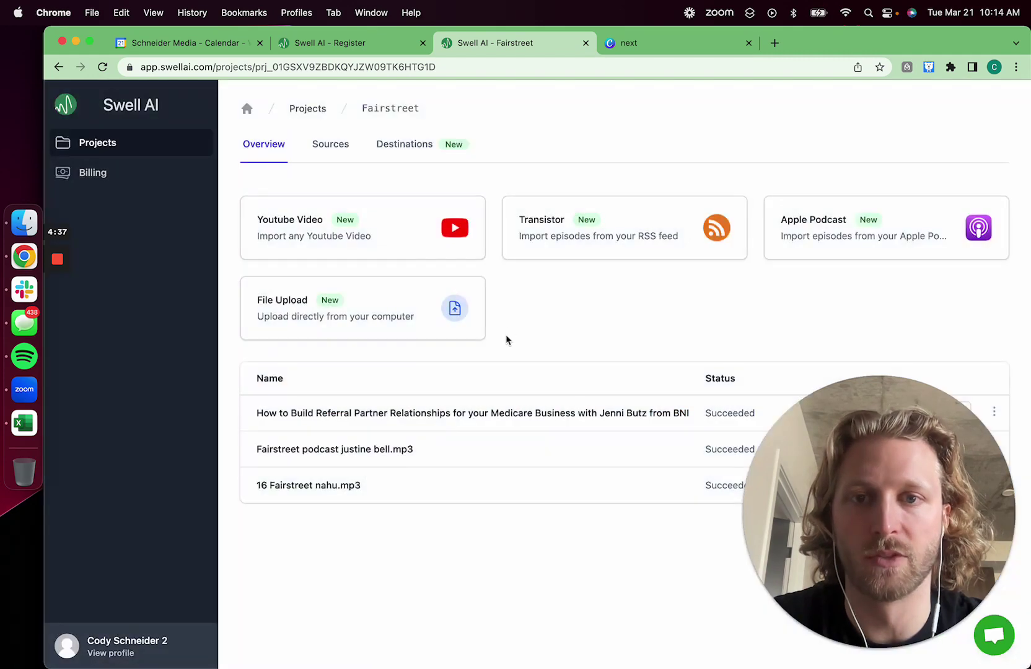
# Show Fairstreet's Sources page with active Transistor and Apple Podcast sources, synced 10:00 AM
pyautogui.click(341, 146)
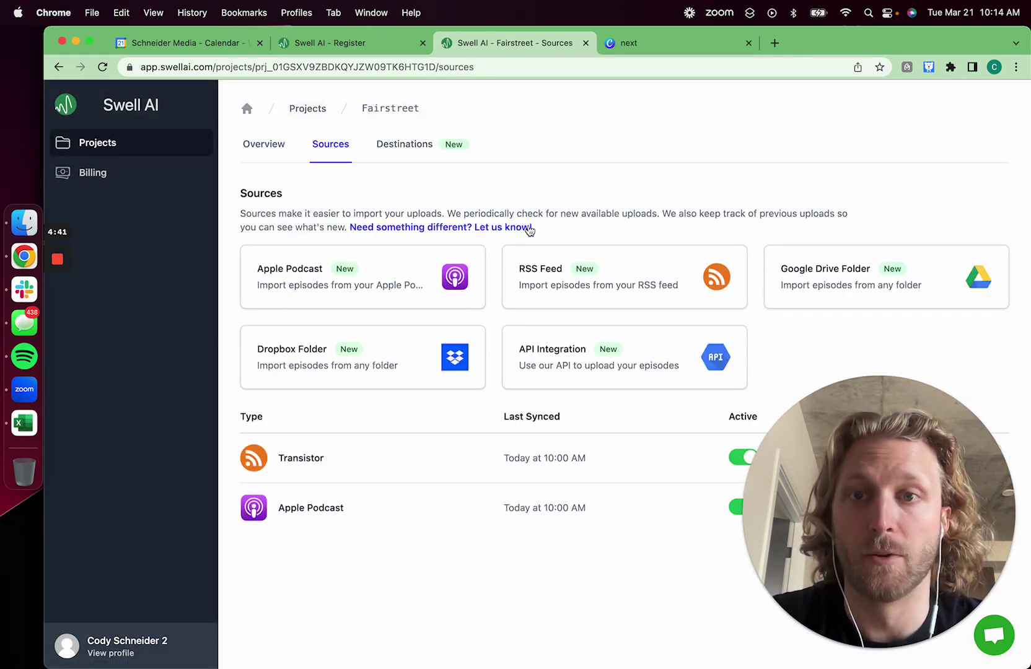
pyautogui.click(270, 146)
pyautogui.click(344, 149)
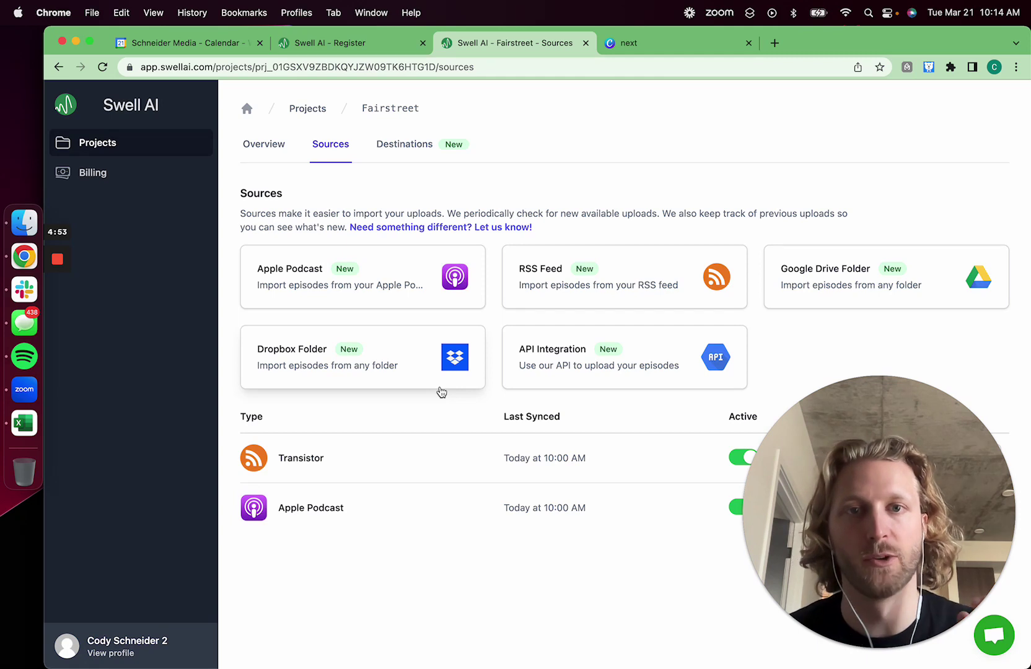
# Show the Fairstreet Destinations page with Dropbox Folder, Google Drive Folder and Webhook Endpoint
pyautogui.click(421, 147)
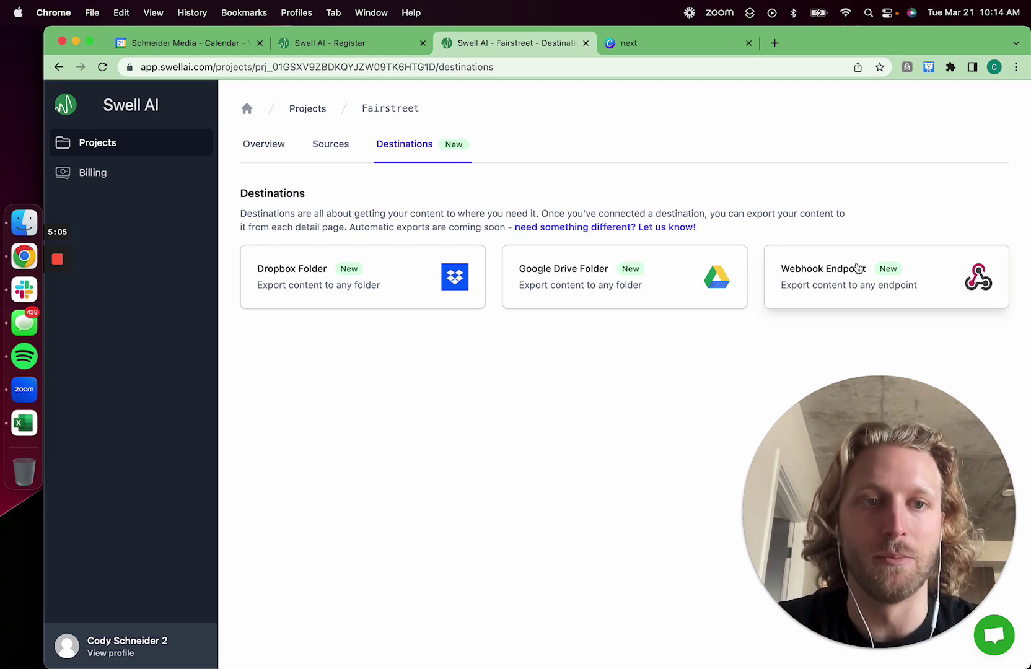
# Revisit the project's sources and API integration details, then advance the Canva deck to 'Choosing the Right AI Tool'
pyautogui.click(335, 149)
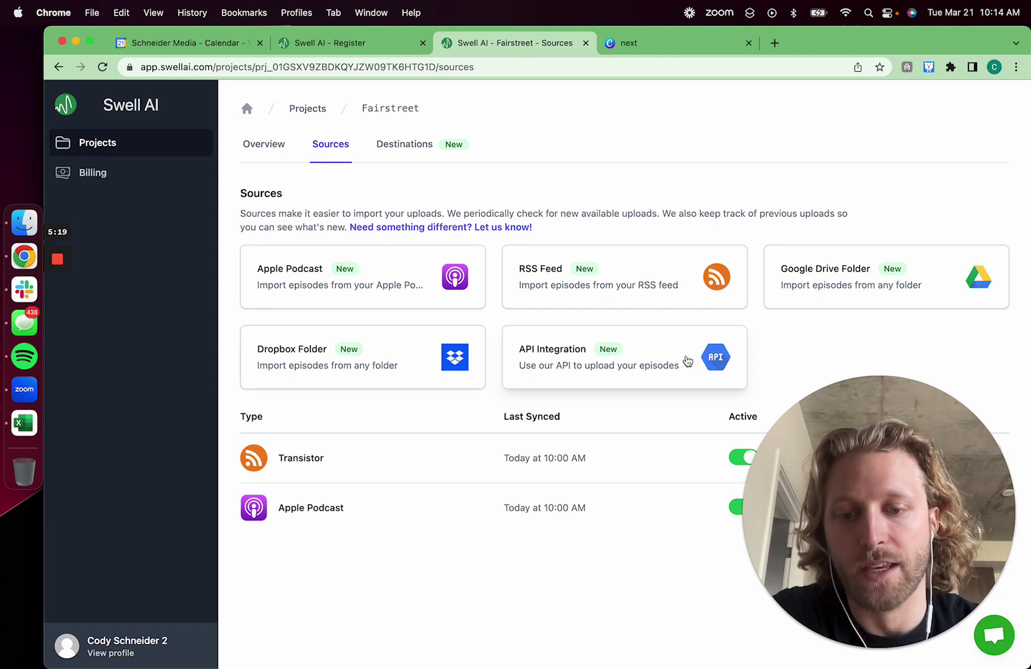
pyautogui.click(686, 360)
pyautogui.click(555, 183)
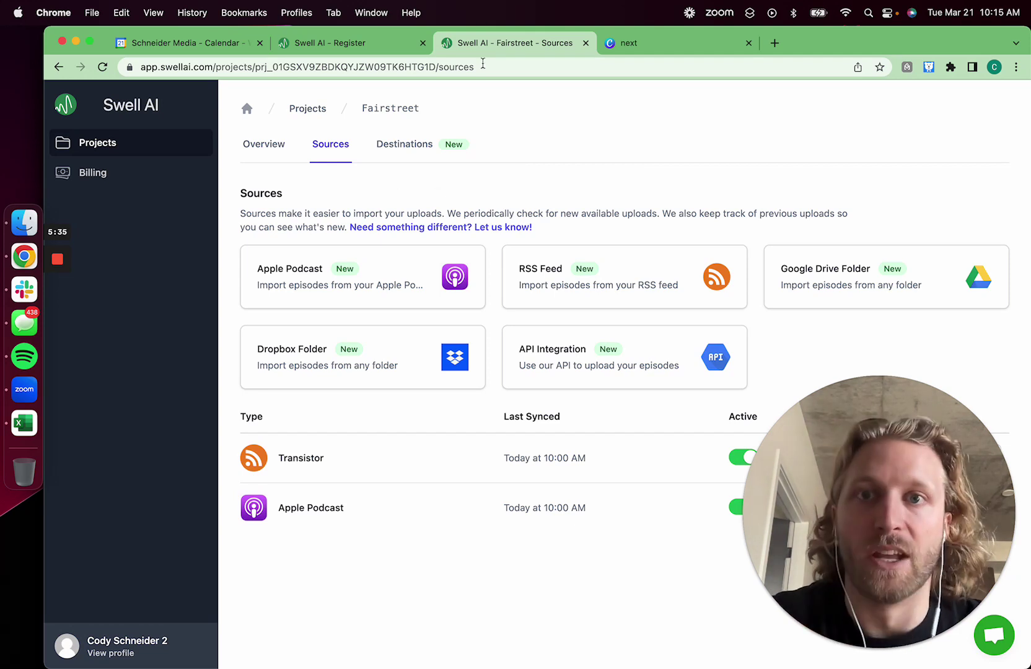
pyautogui.click(652, 50)
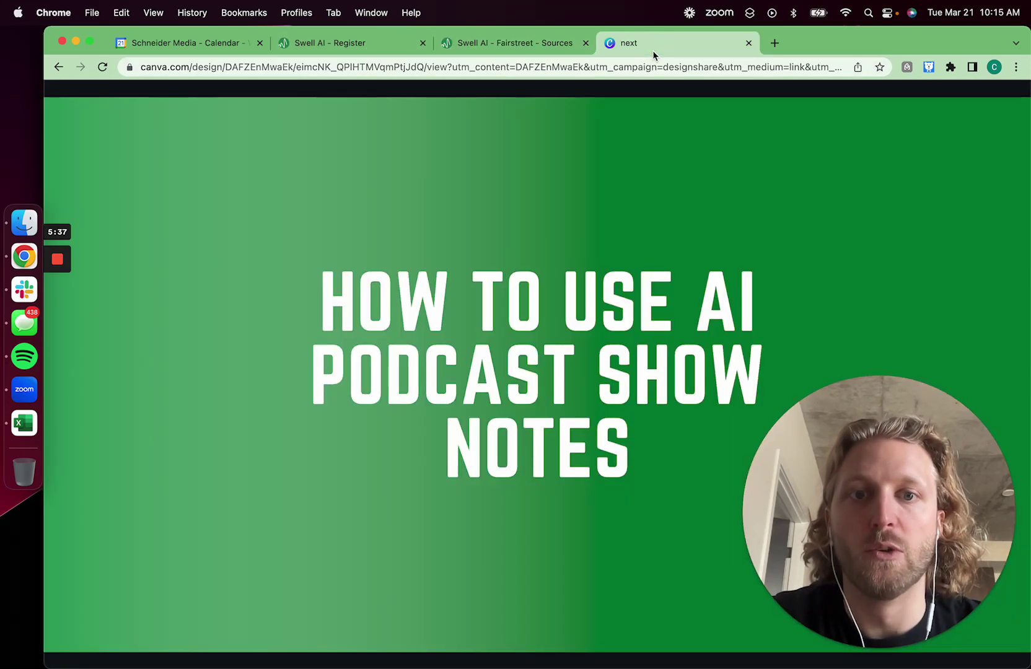
pyautogui.click(693, 220)
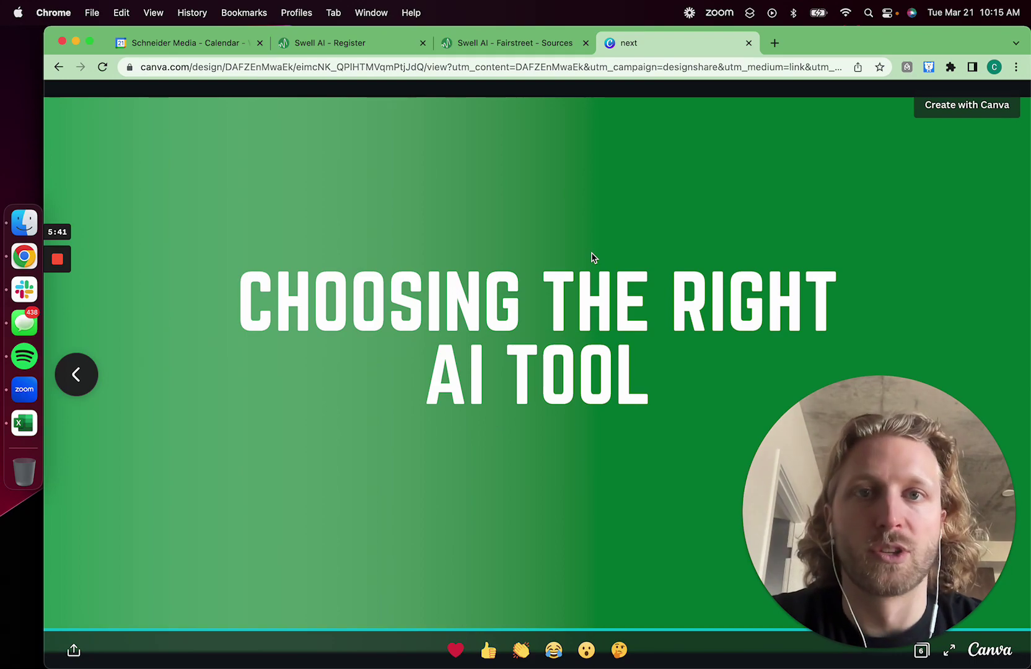
# Go back from the sign-up page to the Swell AI homepage and highlight the Podcast show notes feature
pyautogui.click(385, 48)
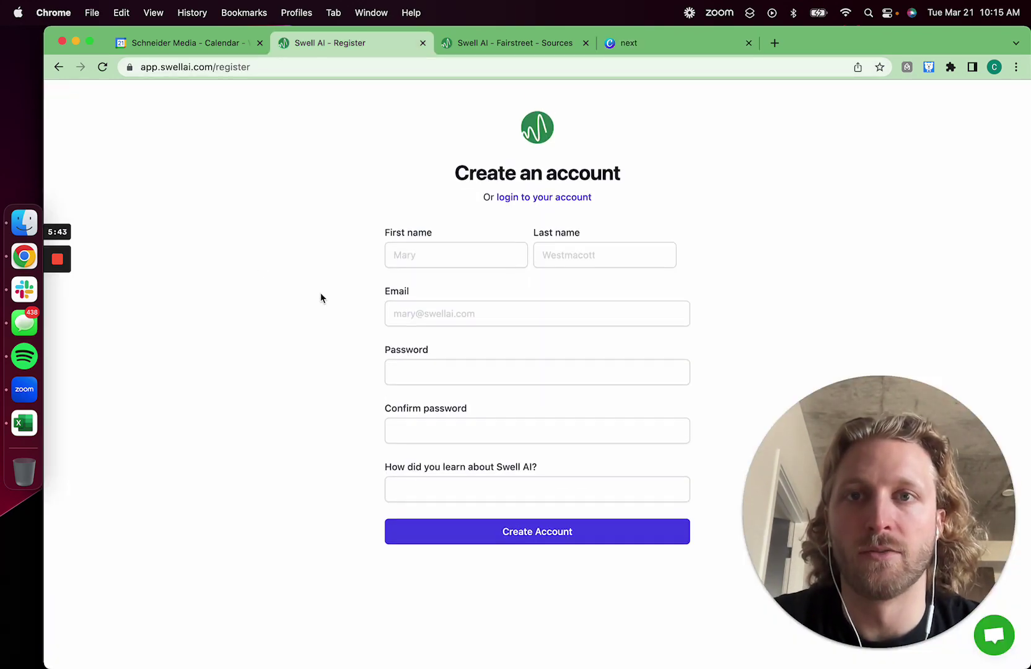
pyautogui.press('super+bracketleft')
pyautogui.scroll(-15, 232, 256)
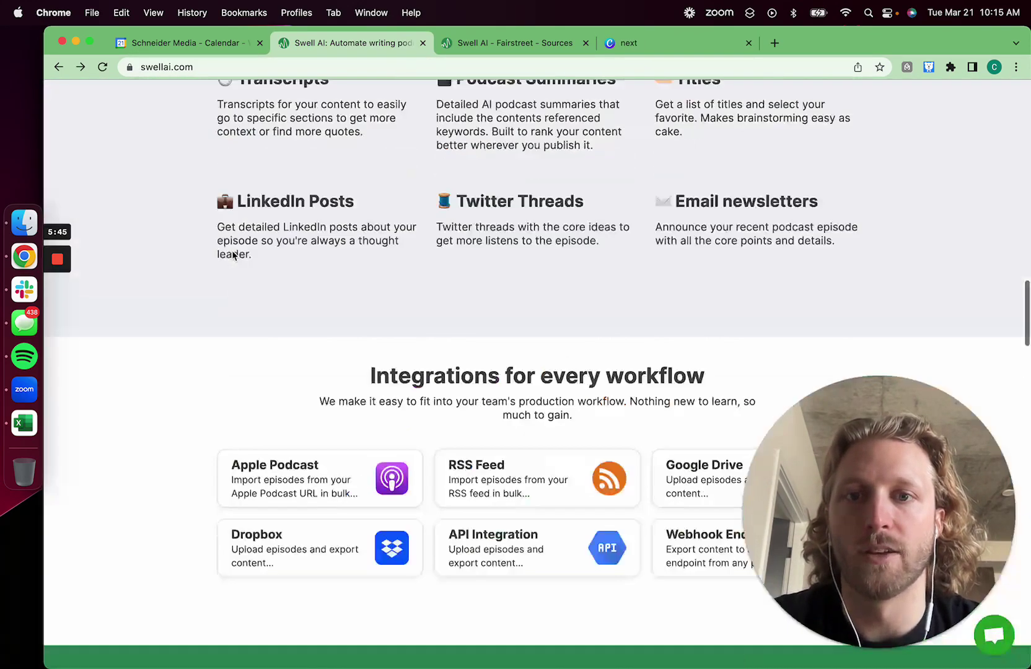
pyautogui.scroll(3, 232, 256)
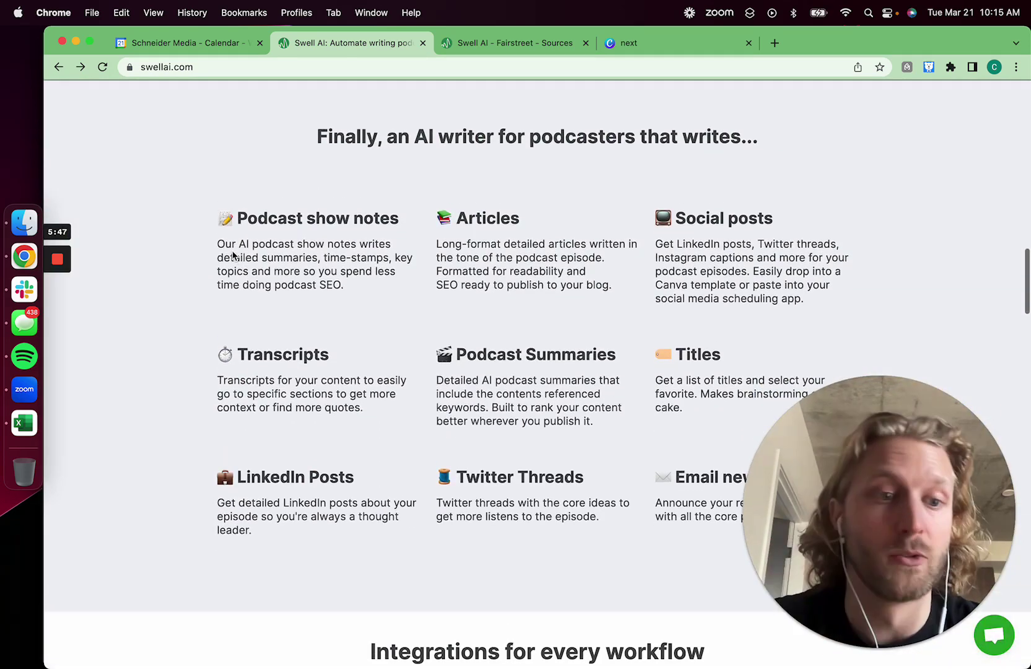
pyautogui.moveTo(216, 218); pyautogui.dragTo(525, 245)
pyautogui.click(687, 238)
# Highlight the summaries, LinkedIn, Twitter thread and email newsletter features, then return to the Fairstreet project
pyautogui.scroll(-1, 269, 380)
pyautogui.moveTo(254, 308); pyautogui.dragTo(423, 347)
pyautogui.moveTo(436, 307); pyautogui.dragTo(582, 344)
pyautogui.moveTo(674, 307); pyautogui.dragTo(751, 333)
pyautogui.scroll(-1, 410, 409)
pyautogui.scroll(-4, 410, 409)
pyautogui.moveTo(237, 296); pyautogui.dragTo(317, 295)
pyautogui.click(467, 298)
pyautogui.moveTo(468, 298); pyautogui.dragTo(654, 338)
pyautogui.moveTo(714, 299); pyautogui.dragTo(846, 354)
pyautogui.click(539, 44)
# Open the imported episode from the Fairstreet project overview and launch its Swell Chat
pyautogui.click(276, 141)
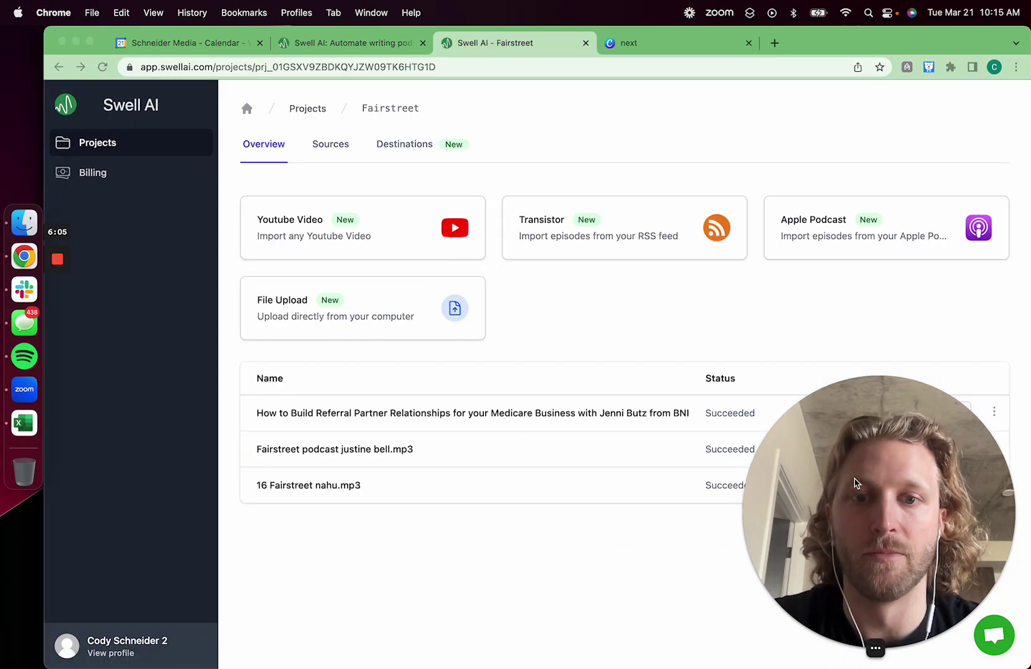
pyautogui.moveTo(793, 392); pyautogui.dragTo(792, 44)
pyautogui.click(932, 414)
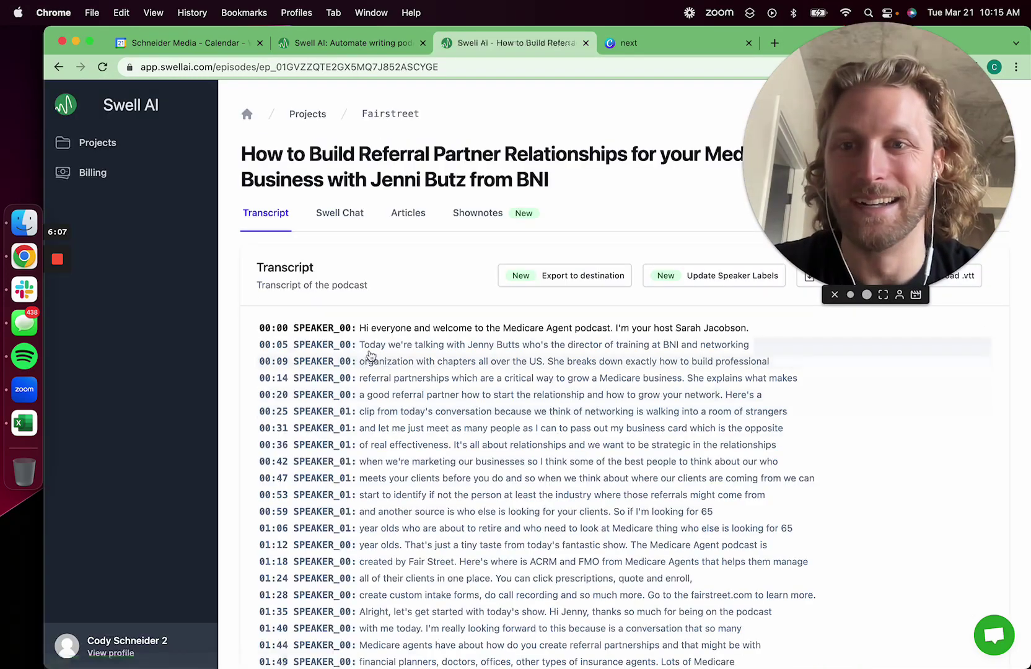
pyautogui.click(340, 214)
# Submit a LinkedIn post with bullet points prompt, then start drafting 'write a 10 tweet twitter thread'
pyautogui.click(419, 384)
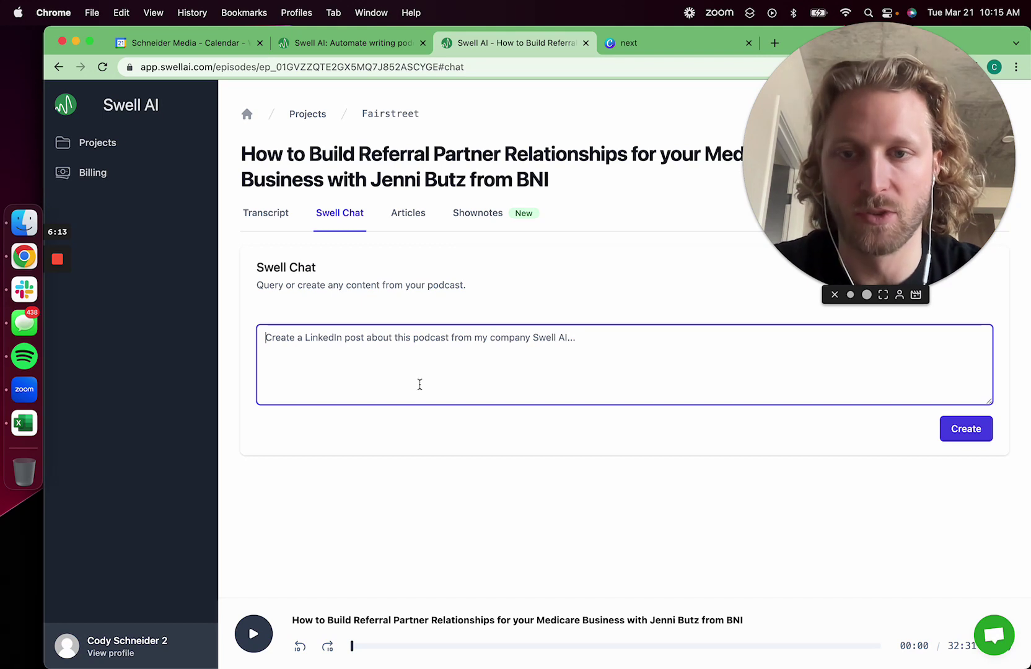
pyautogui.write('w')
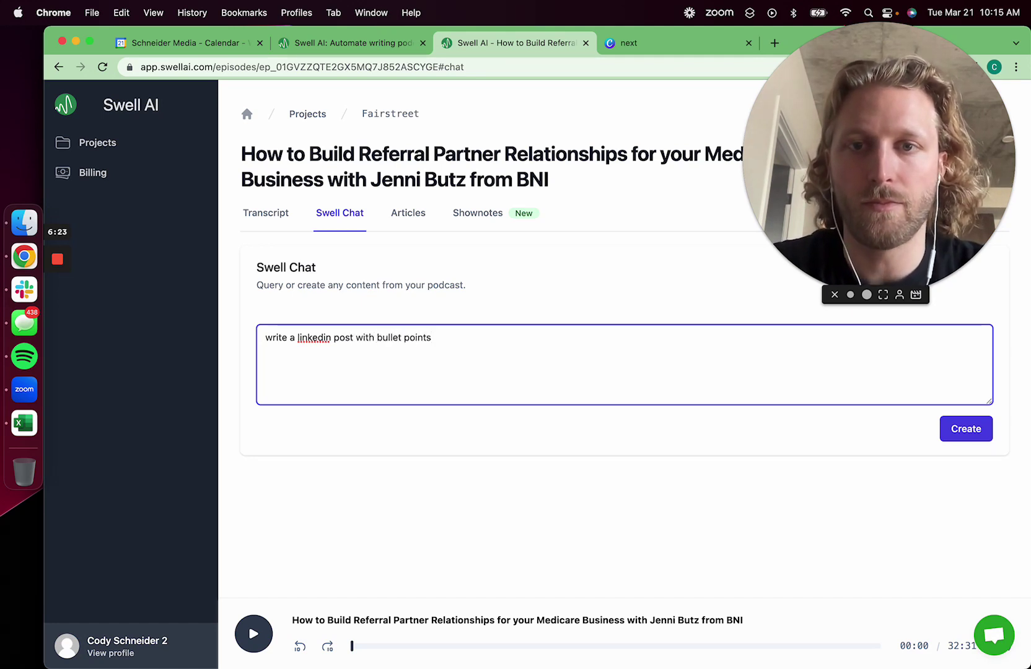
pyautogui.press('BackSpace')
pyautogui.click(946, 433)
pyautogui.write('write a 10 tweet twitter thread')
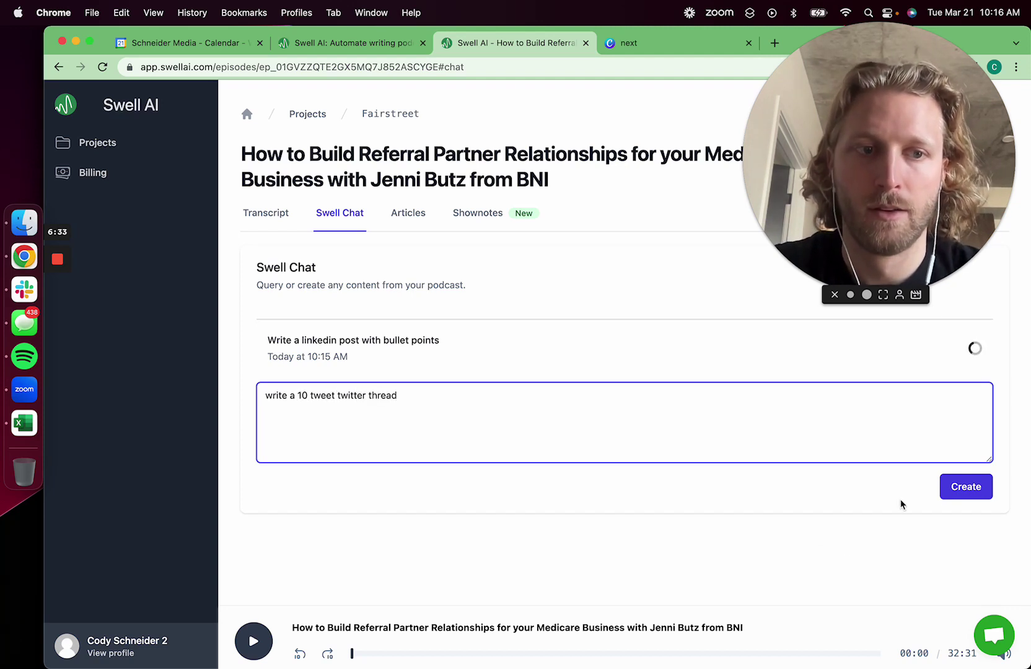
# Submit the 10-tweet thread request and type a newsletter prompt covering all topics with a call to action to listen
pyautogui.click(984, 491)
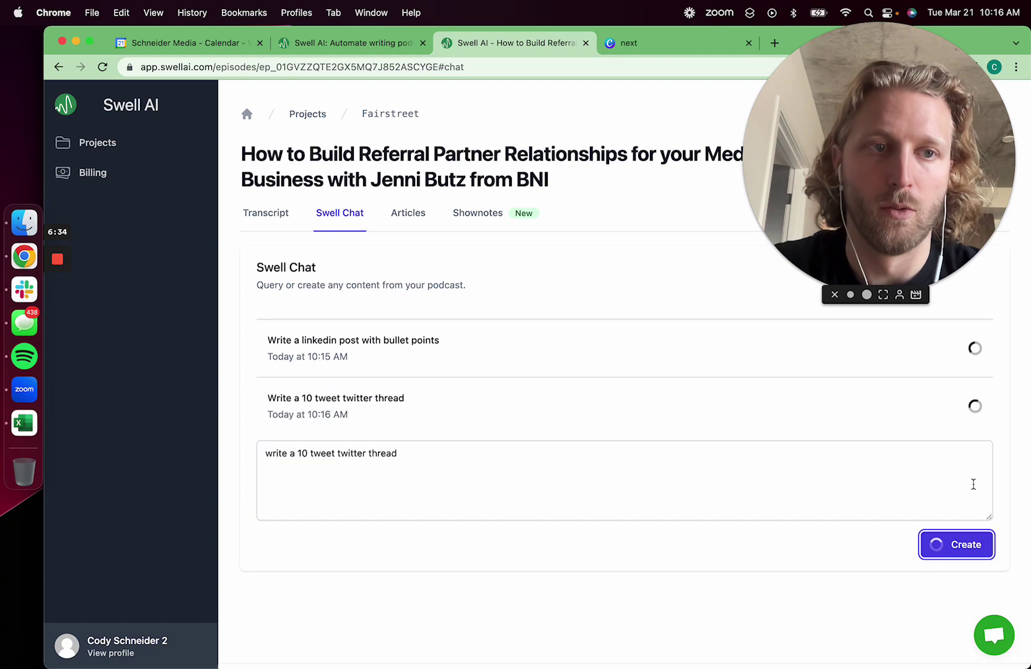
pyautogui.click(591, 471)
pyautogui.write('wri')
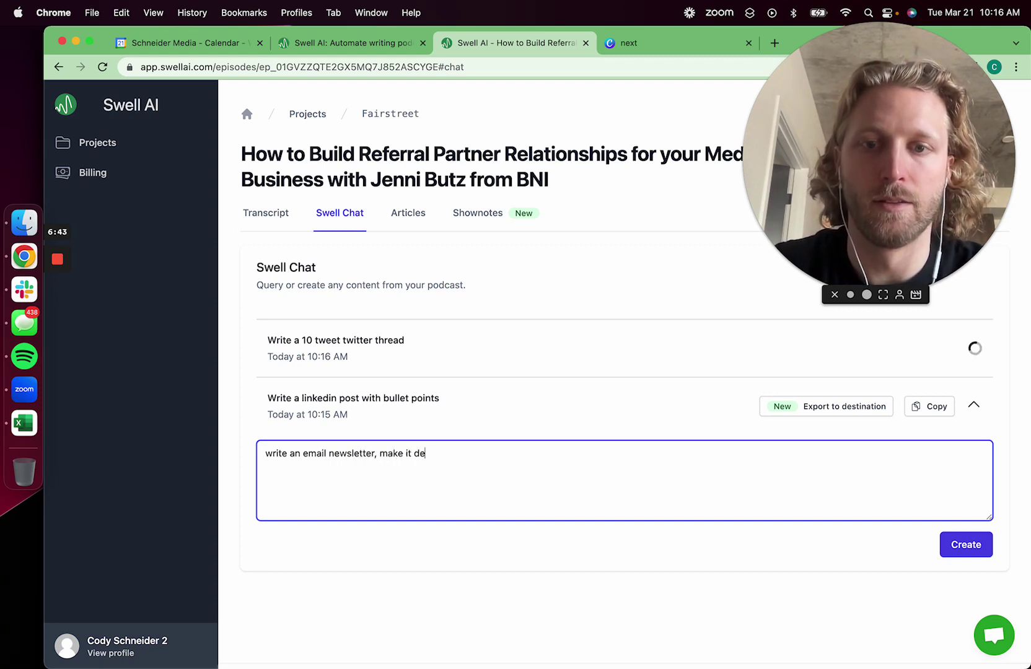
pyautogui.write('ed with al')
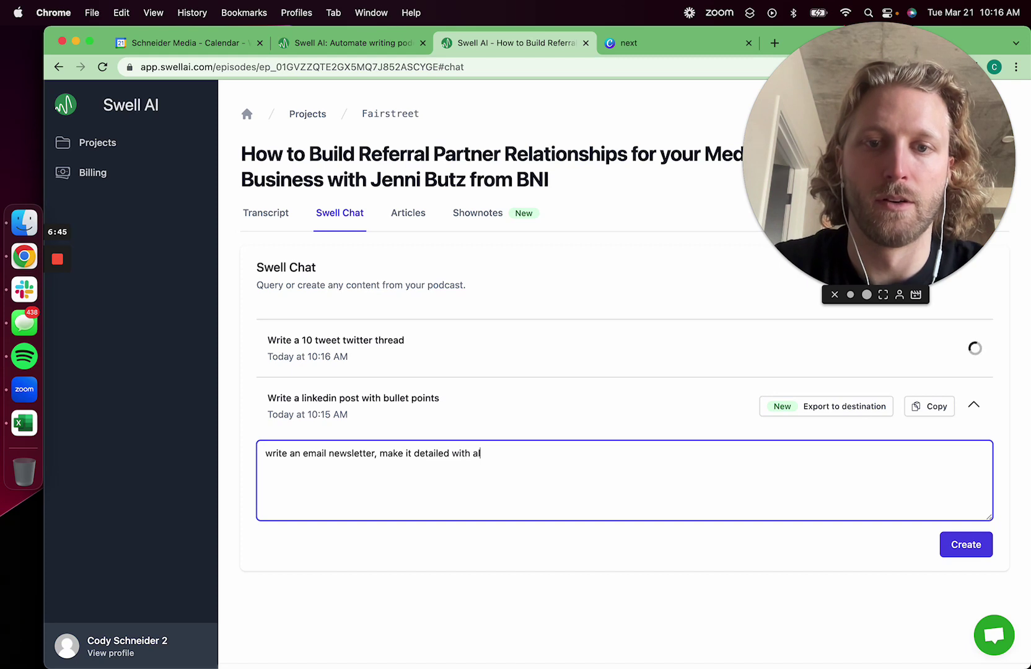
pyautogui.write('l the topics coverd and')
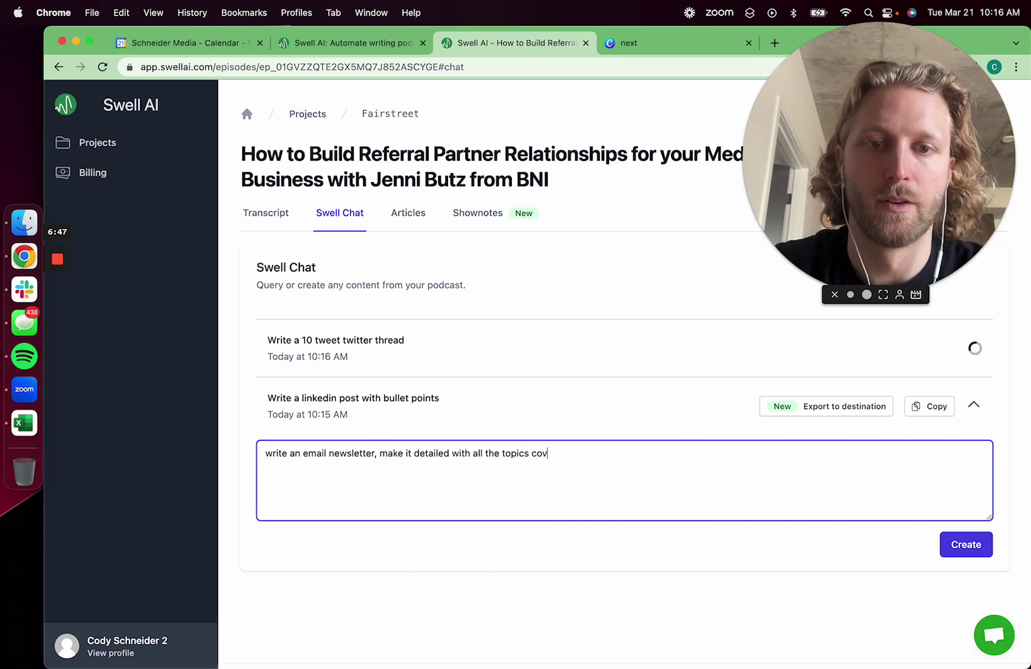
pyautogui.press('BackSpace')
pyautogui.press('BackSpace')
pyautogui.press('BackSpace')
pyautogui.press('BackSpace')
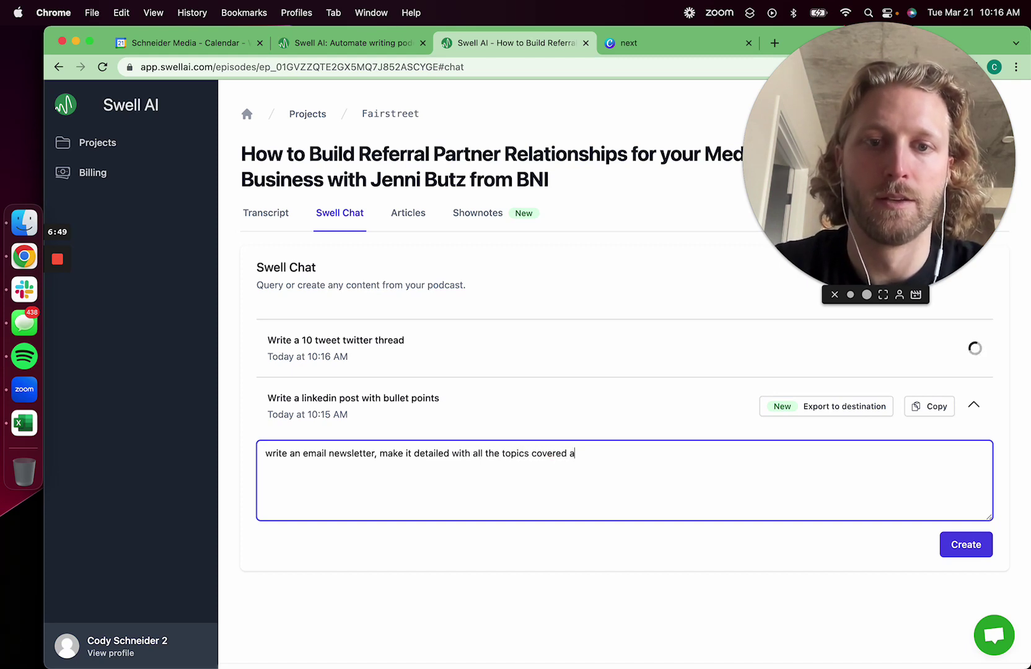
pyautogui.write('a call to action to listen')
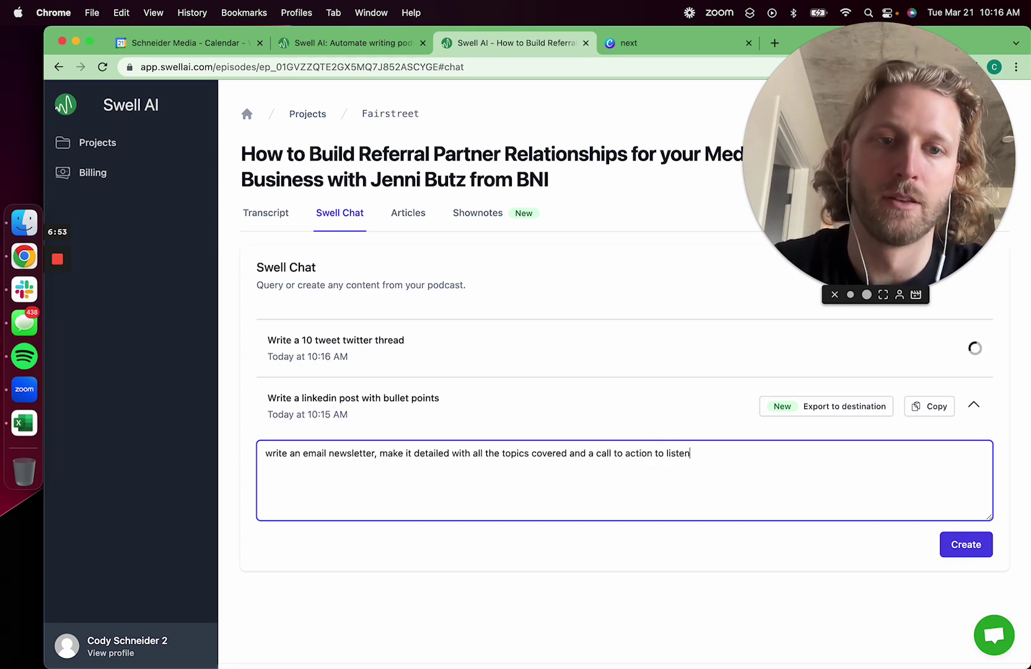
# Submit the email newsletter request and select the five bullet points of the generated LinkedIn post
pyautogui.click(982, 547)
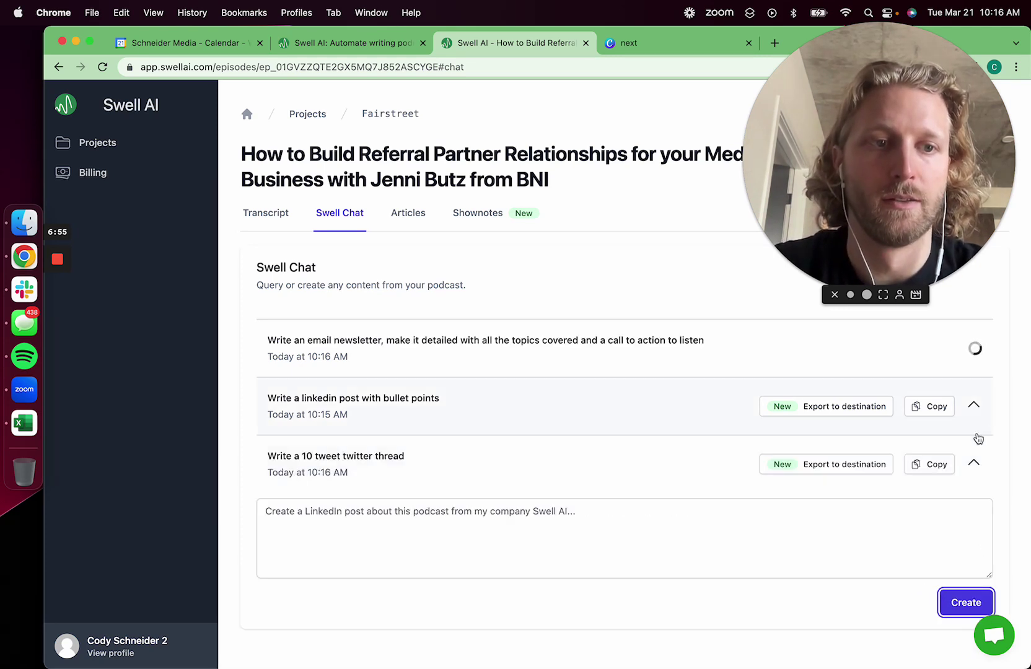
pyautogui.click(977, 407)
pyautogui.scroll(-1, 736, 489)
pyautogui.scroll(1, 736, 486)
pyautogui.moveTo(273, 441); pyautogui.dragTo(793, 546)
# Expand the generated 10-tweet Twitter thread, then expand the finished email newsletter
pyautogui.scroll(-3, 879, 551)
pyautogui.click(975, 484)
pyautogui.scroll(-10, 977, 494)
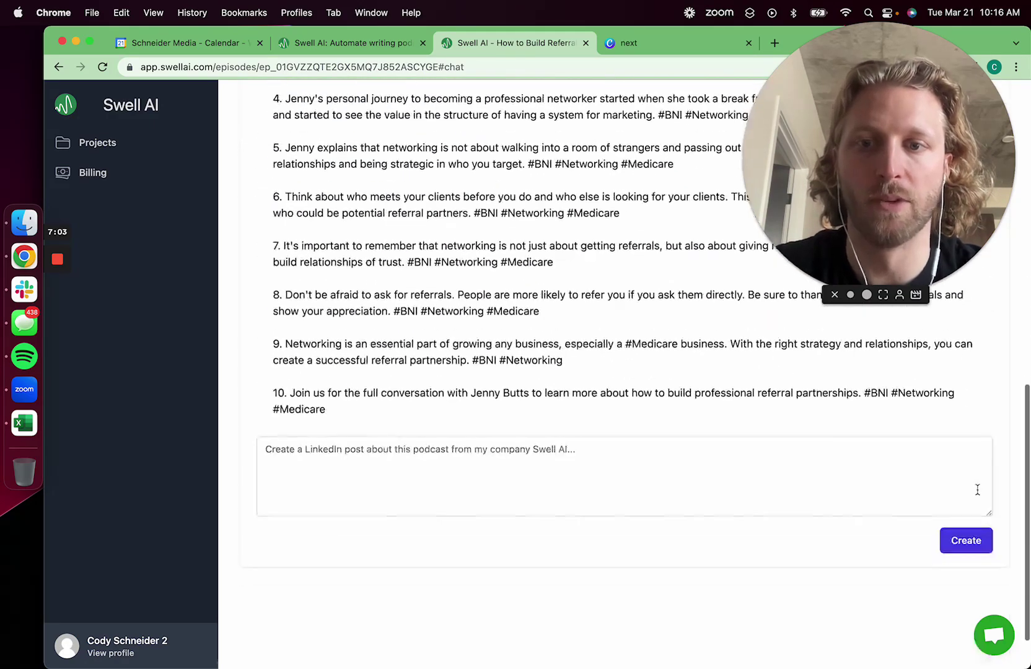
pyautogui.scroll(5, 978, 495)
pyautogui.scroll(10, 970, 381)
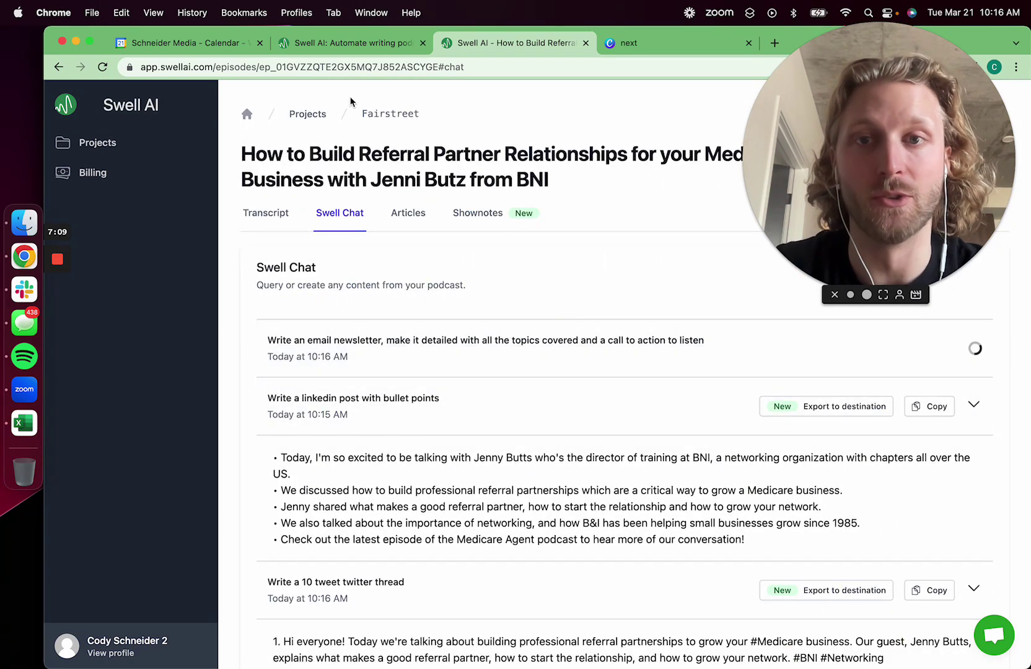
pyautogui.hscroll(-5, 560, 279)
pyautogui.hscroll(-5, 479, 232)
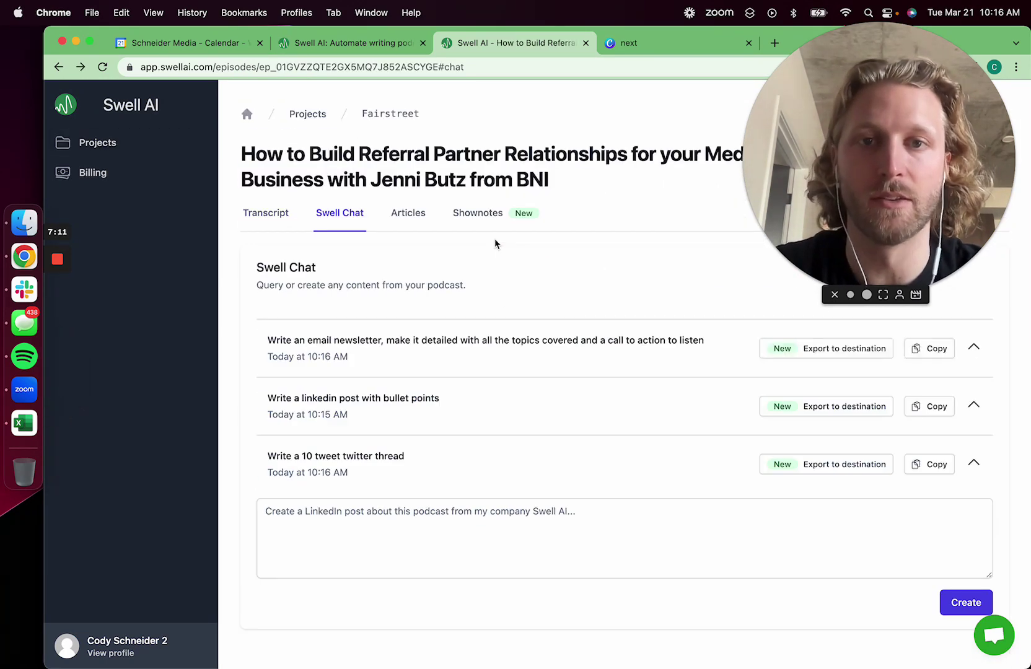
pyautogui.click(977, 351)
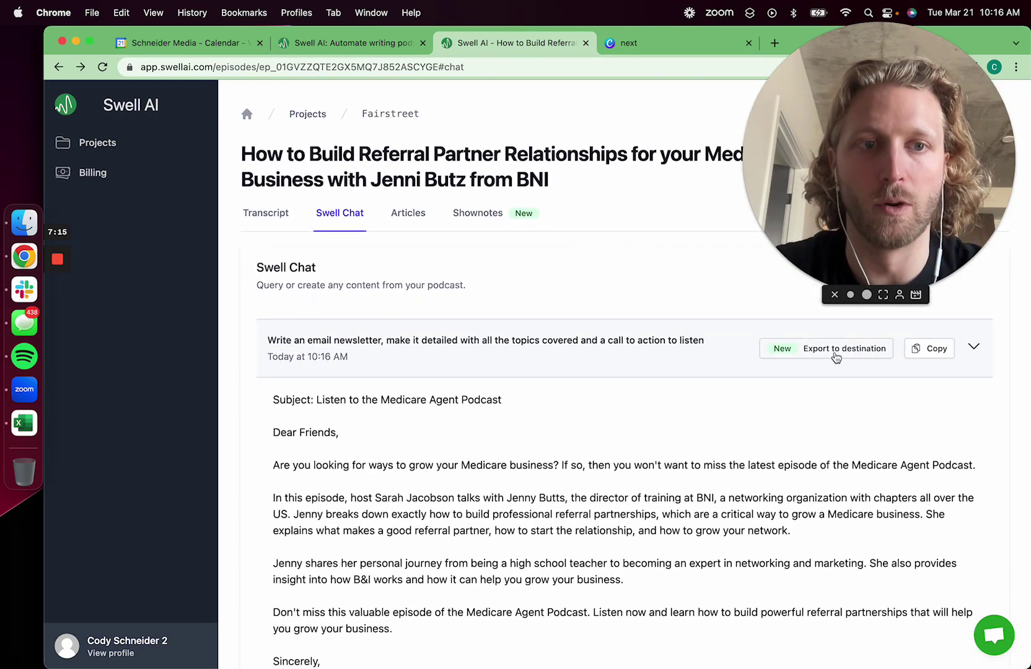
# Check the newsletter's export destinations and read through the full 'Listen to the Medicare Agent Podcast' newsletter text
pyautogui.click(835, 357)
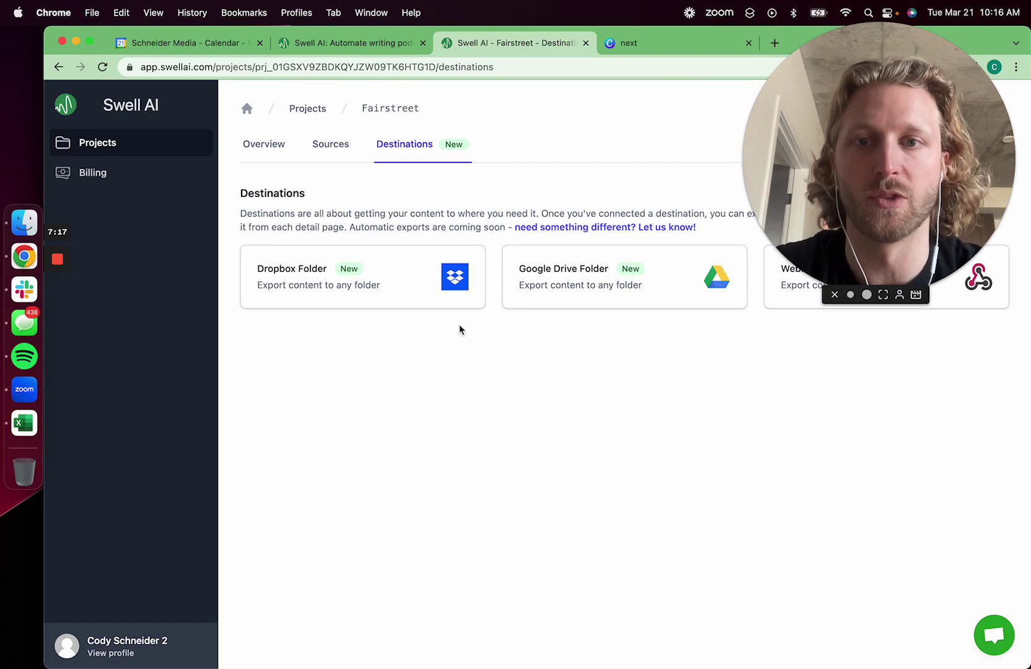
pyautogui.hscroll(-5, 460, 329)
pyautogui.click(499, 339)
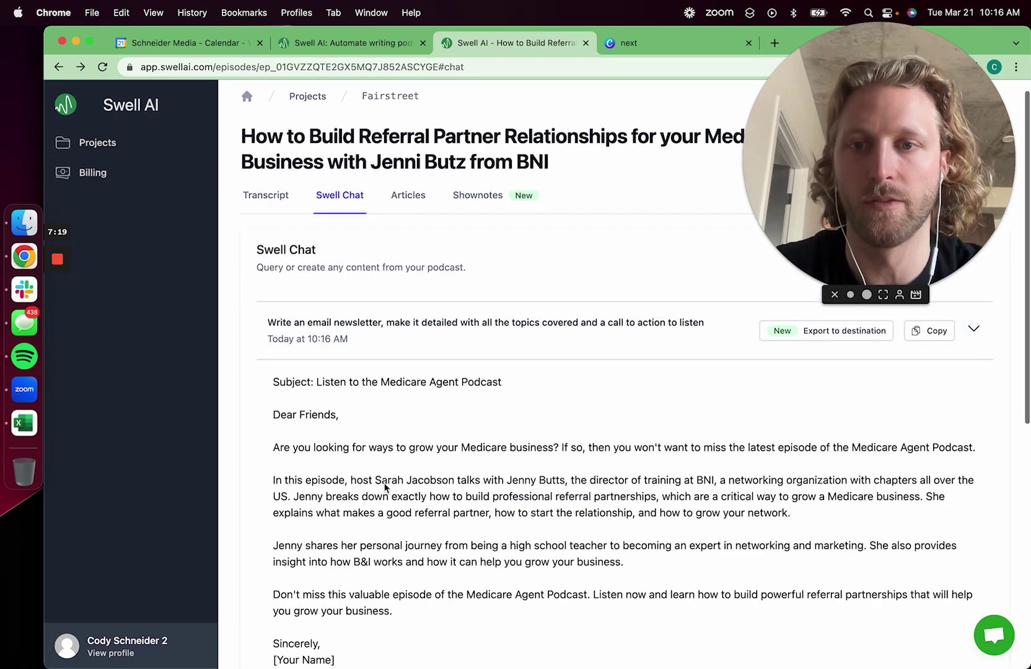
pyautogui.scroll(-5, 387, 490)
pyautogui.scroll(3, 309, 402)
pyautogui.moveTo(247, 323); pyautogui.dragTo(469, 583)
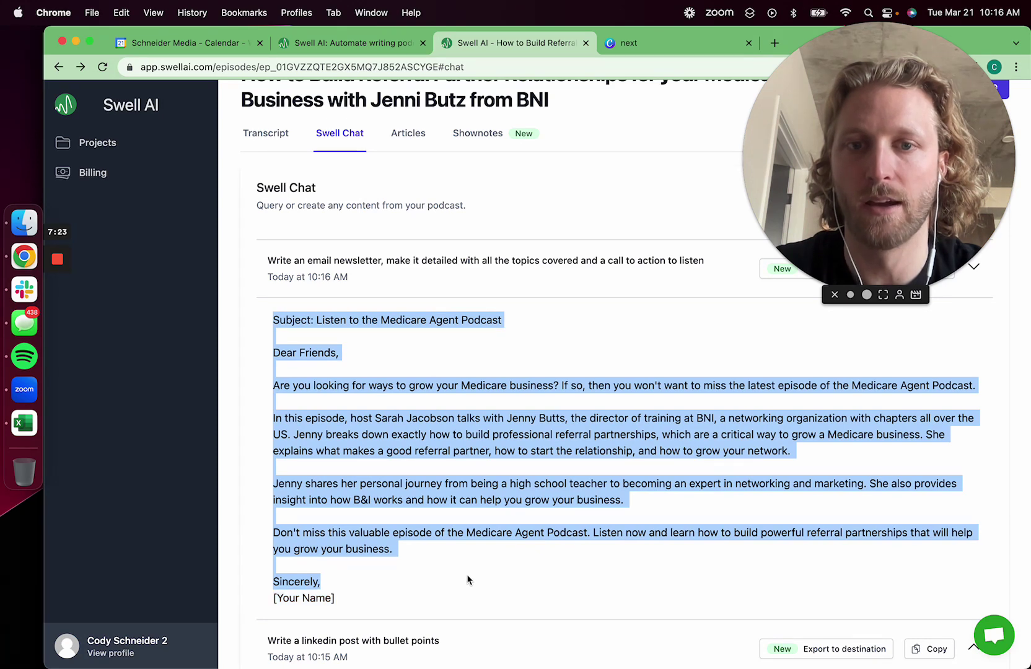
pyautogui.click(466, 571)
pyautogui.scroll(-3, 456, 495)
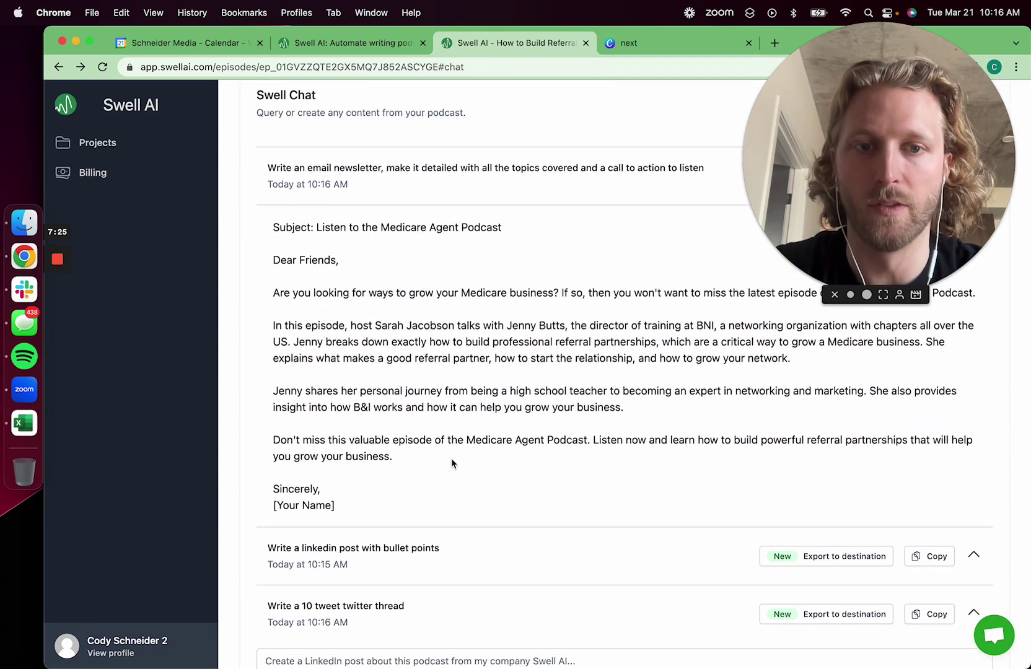
pyautogui.scroll(3, 472, 421)
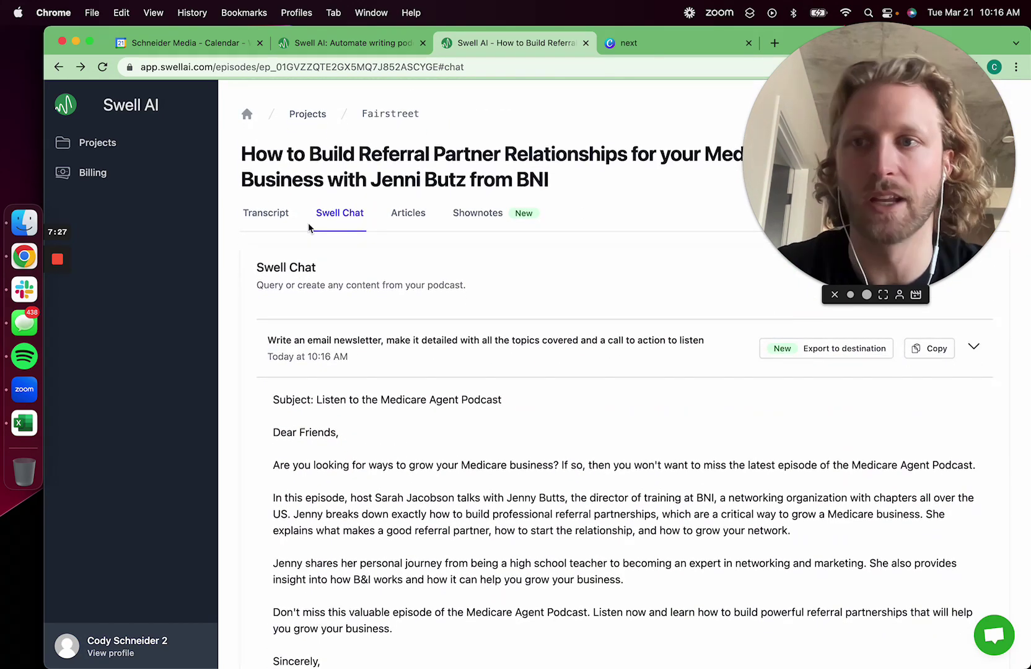
pyautogui.click(386, 45)
# Scroll through the homepage's Integrations section listing Apple Podcast, Google Drive and Dropbox
pyautogui.scroll(-3, 440, 285)
pyautogui.scroll(1, 443, 324)
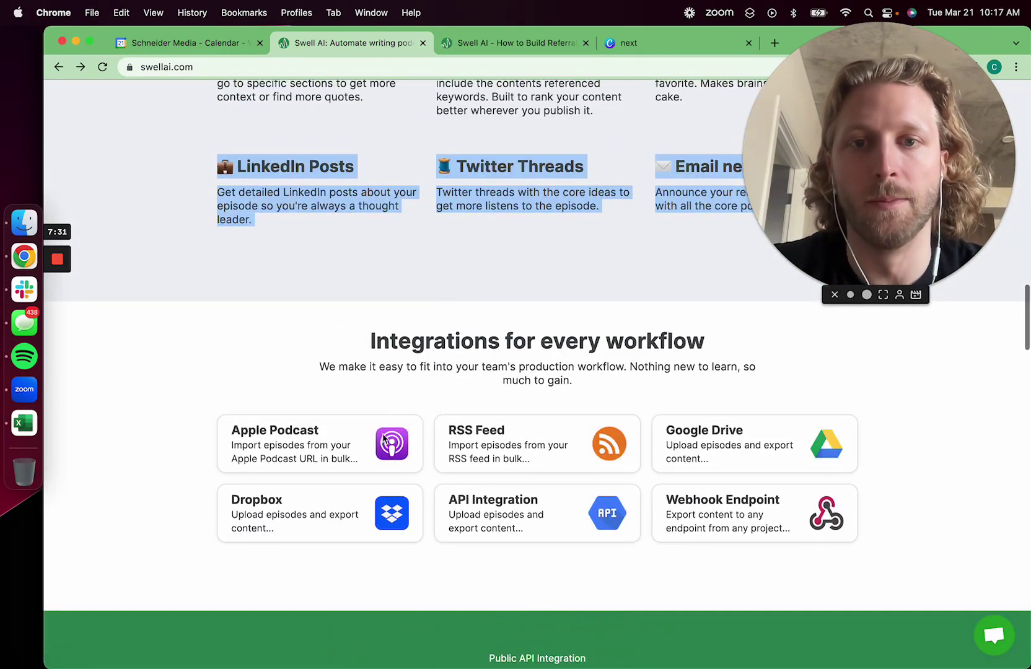
pyautogui.scroll(8, 396, 291)
pyautogui.scroll(-1, 412, 334)
pyautogui.scroll(1, 413, 334)
pyautogui.scroll(-7, 412, 334)
pyautogui.scroll(-5, 397, 297)
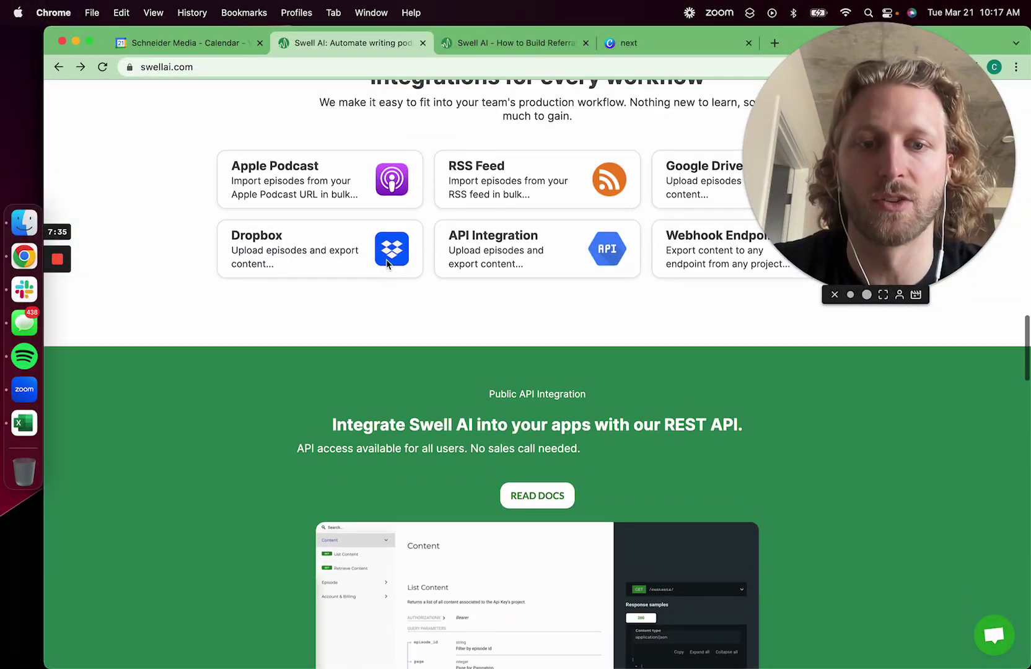
pyautogui.scroll(5, 386, 264)
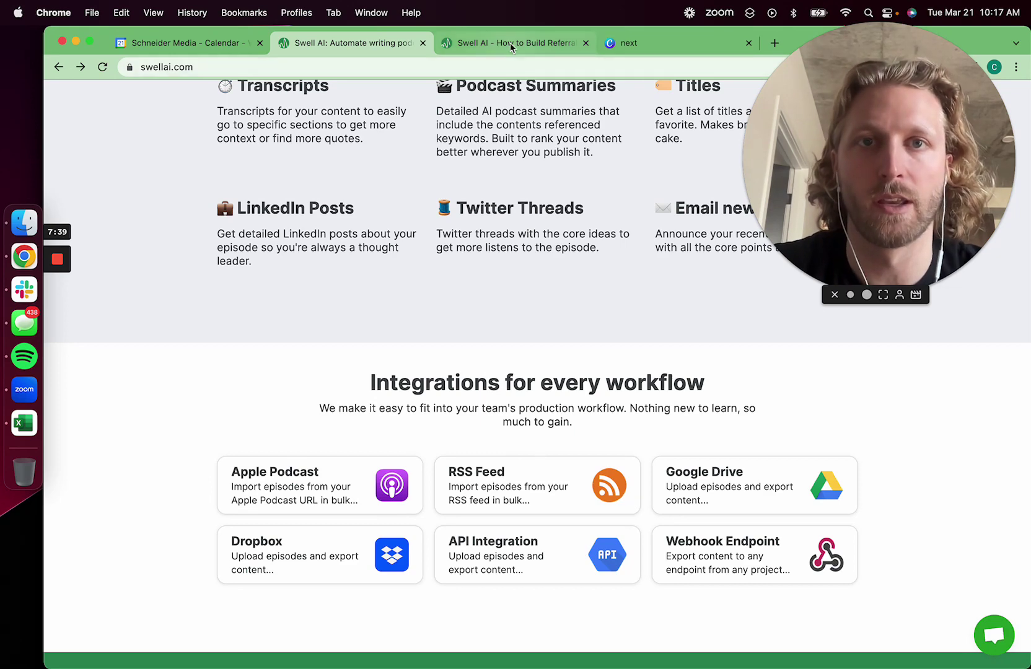
pyautogui.click(652, 43)
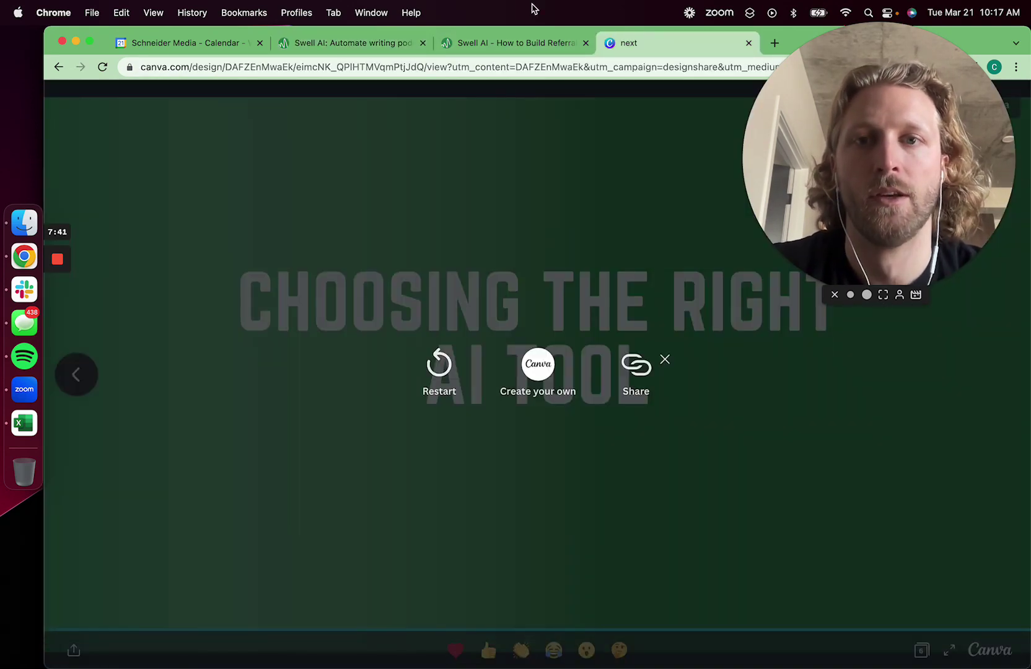
# Jump the Canva presentation back to its first slide, 'Streamlining Your Podcast Workflow'
pyautogui.click(369, 42)
pyautogui.click(660, 40)
pyautogui.hscroll(-5, 493, 204)
pyautogui.hscroll(5, 493, 201)
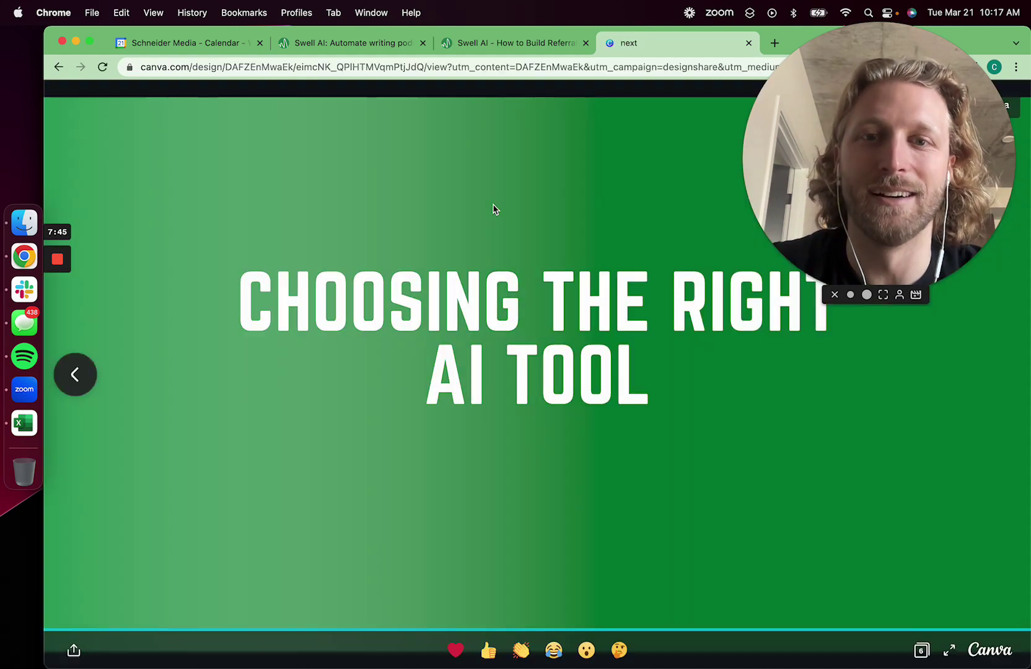
pyautogui.click(54, 630)
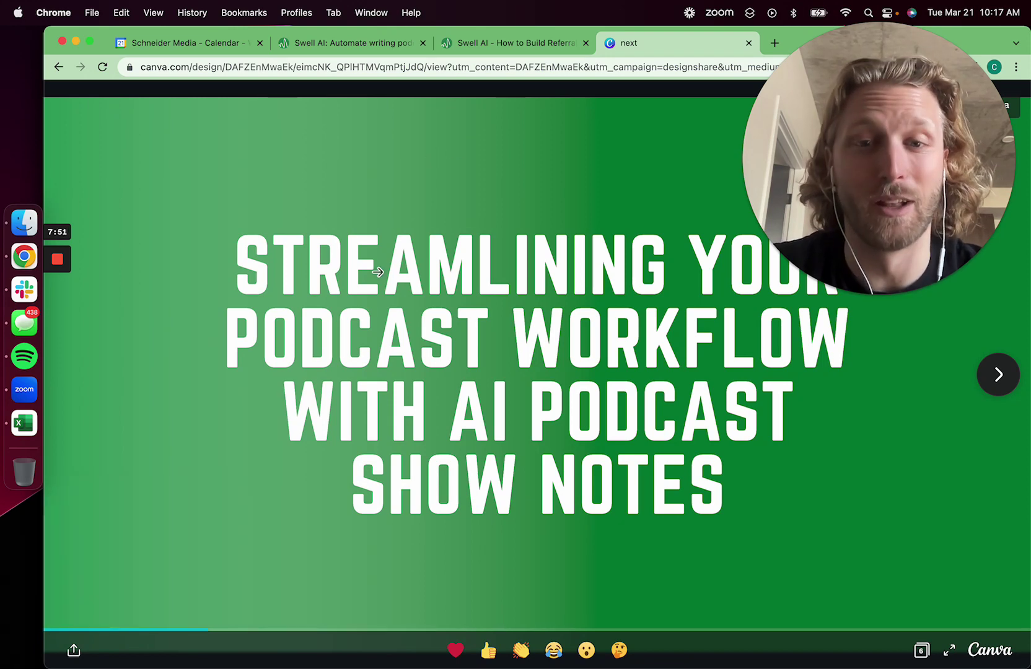
# Return to the Swell AI homepage at its 'Automate writing podcast show notes' headline
pyautogui.click(505, 44)
pyautogui.click(353, 40)
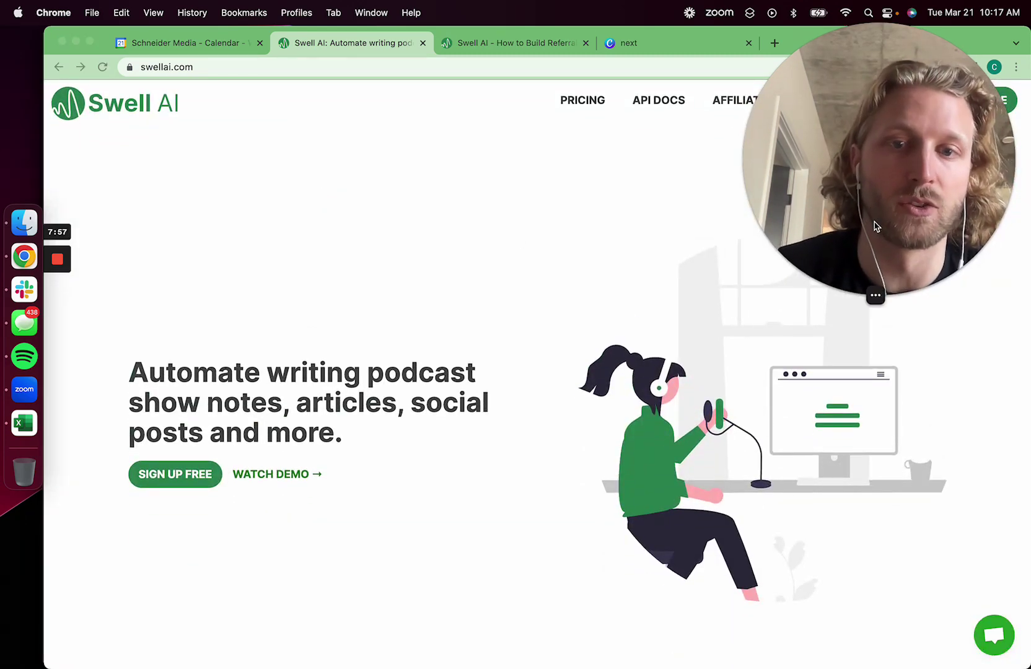
pyautogui.moveTo(766, 236); pyautogui.dragTo(765, 588)
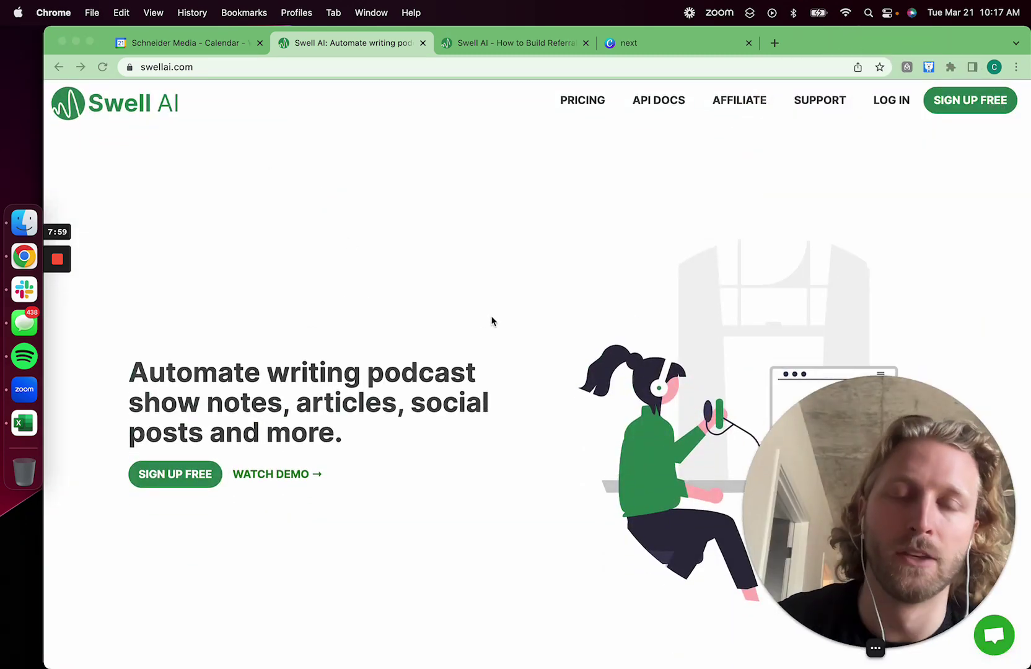